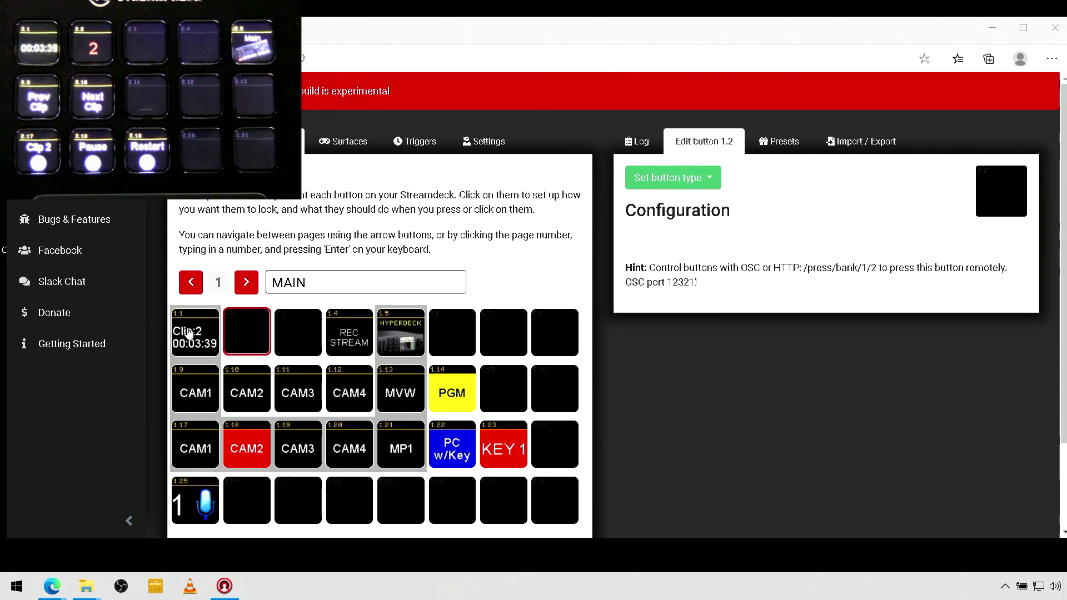
# Examine the text variables and key down actions configured for button 1.1, which shows the HyperDeck clip and timecode
pyautogui.click(185, 346)
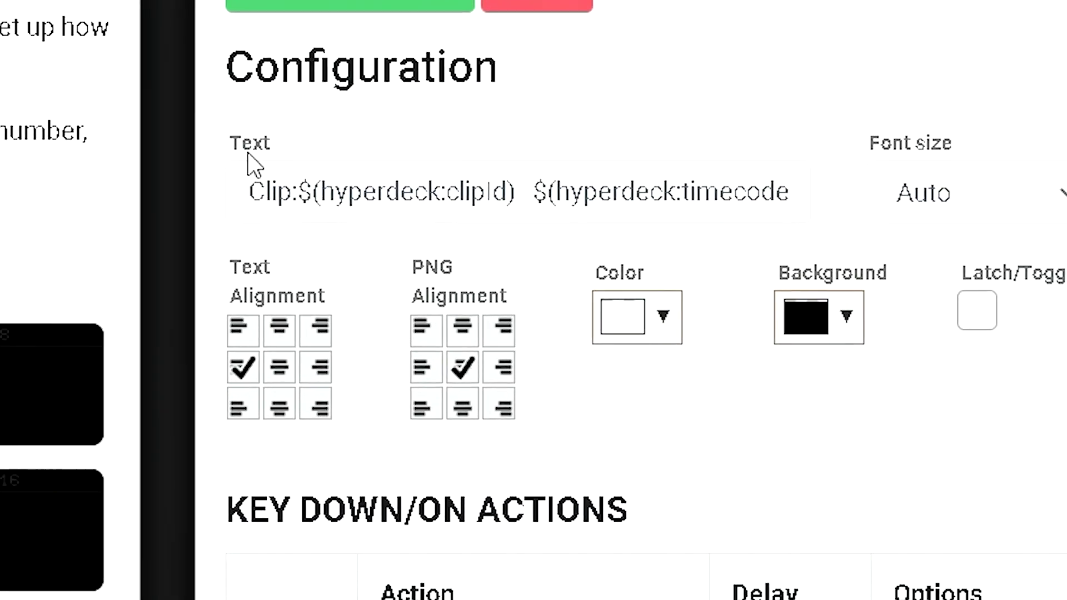
pyautogui.click(228, 193)
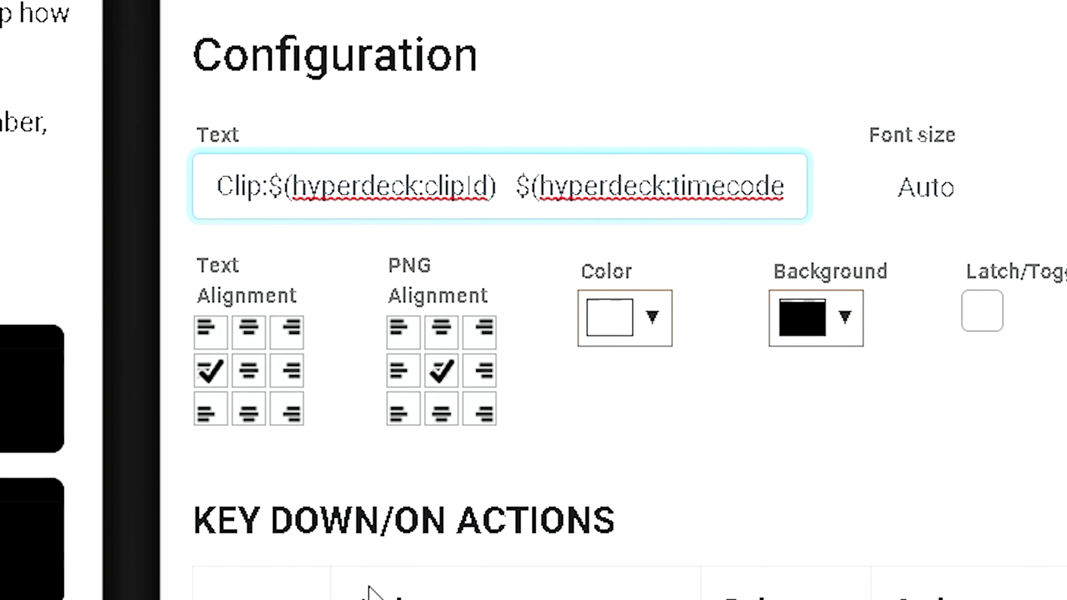
pyautogui.click(272, 201)
pyautogui.scroll(-5, 612, 334)
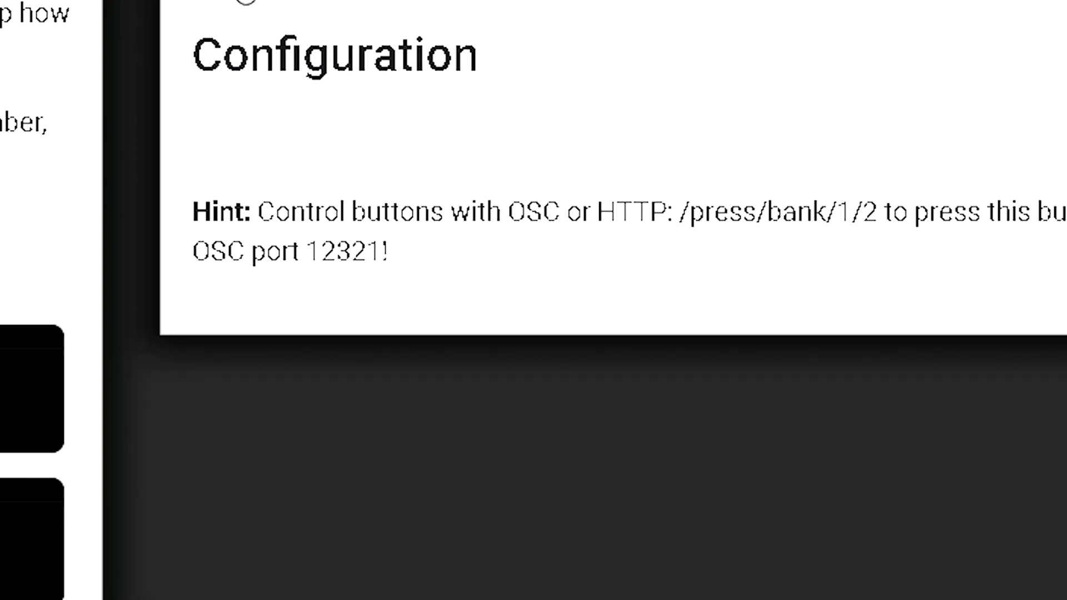
# Make button 1.2 a regular button and set its text to the variable $(internal:eth0)
pyautogui.click(349, 2)
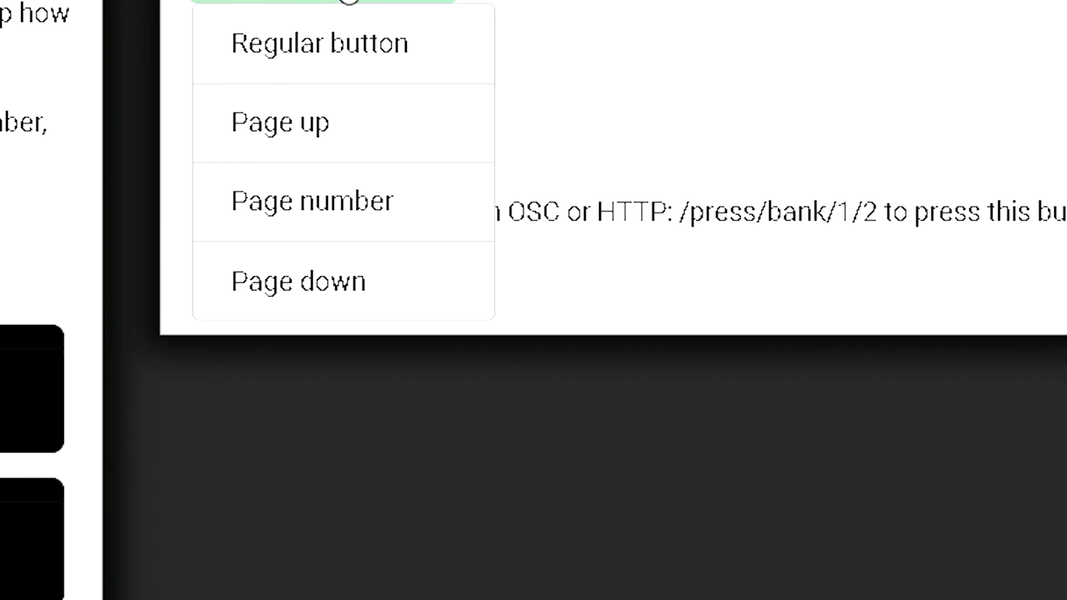
pyautogui.click(311, 40)
pyautogui.click(248, 183)
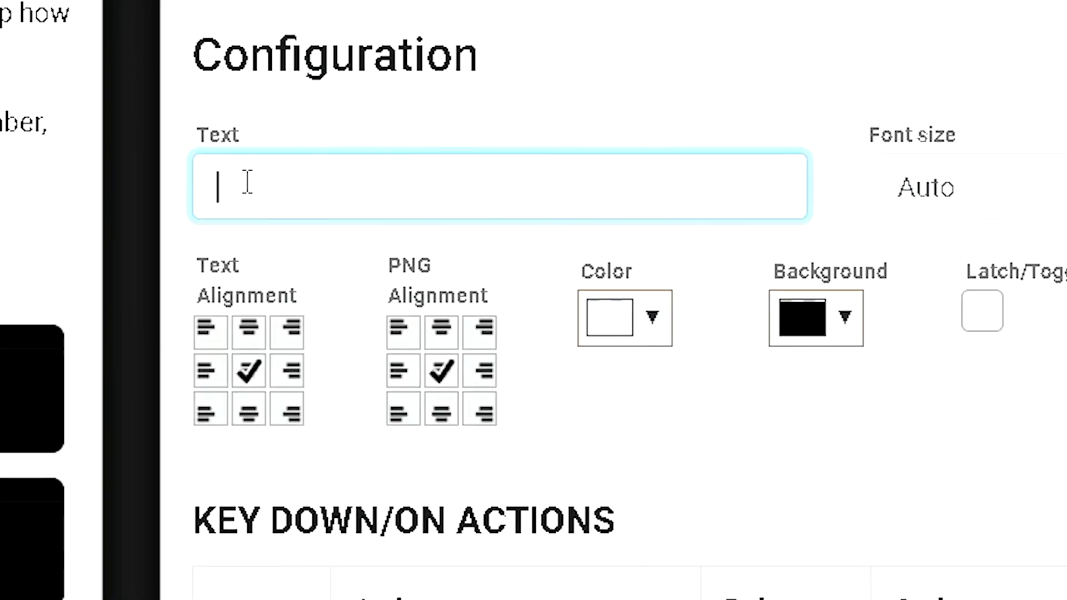
pyautogui.write('$')
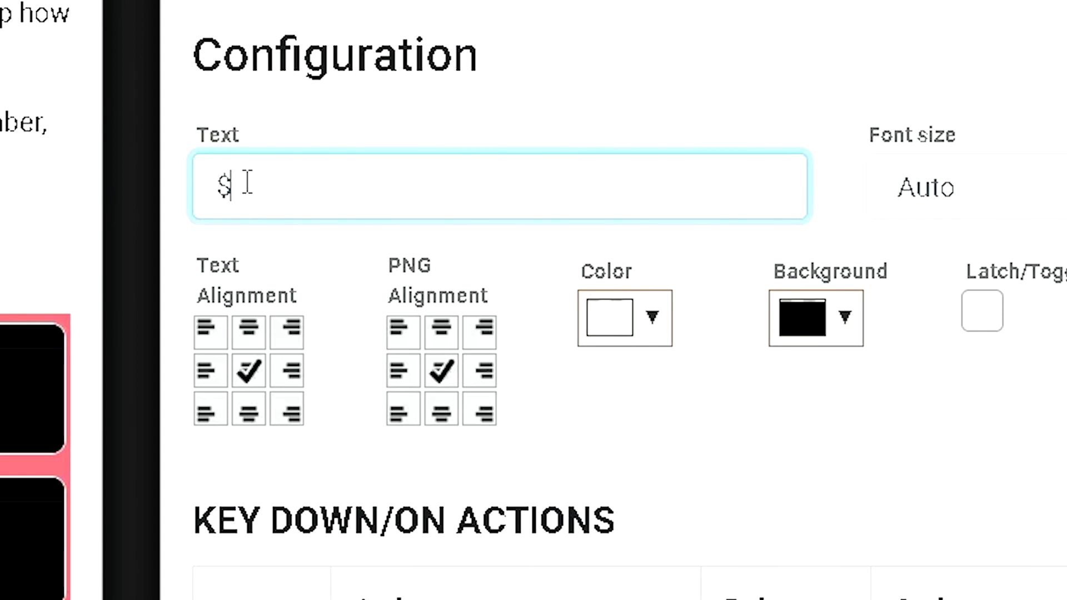
pyautogui.write('(')
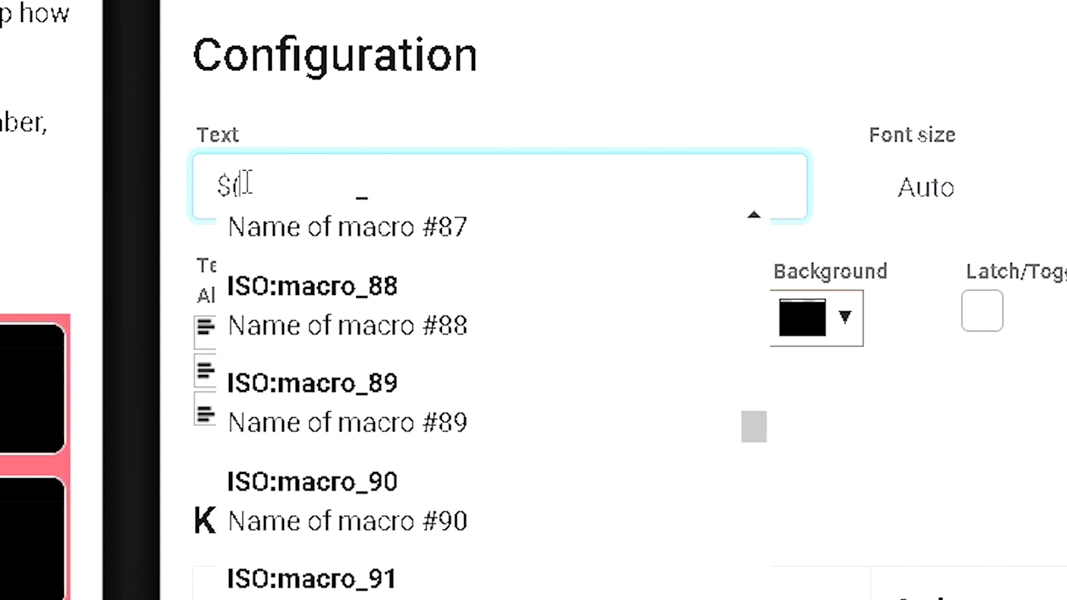
pyautogui.scroll(10, 328, 398)
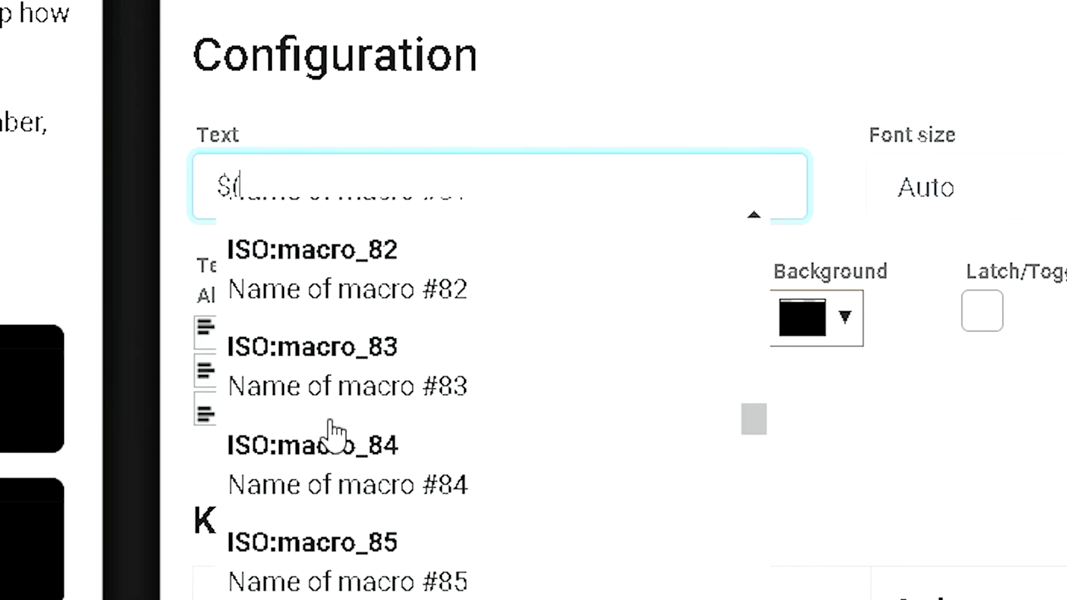
pyautogui.moveTo(754, 428); pyautogui.dragTo(755, 249)
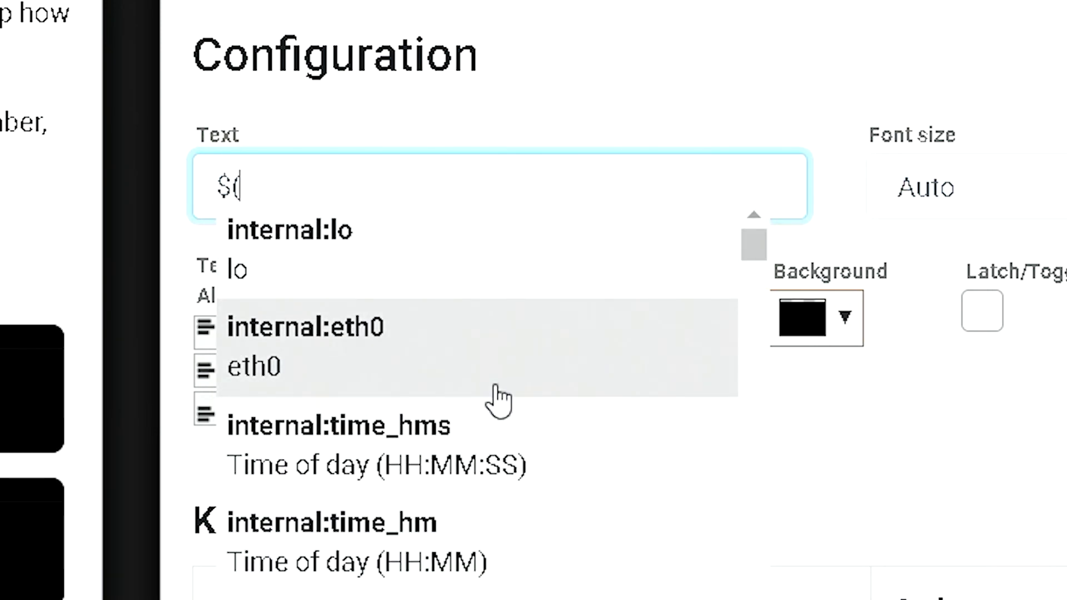
pyautogui.click(406, 378)
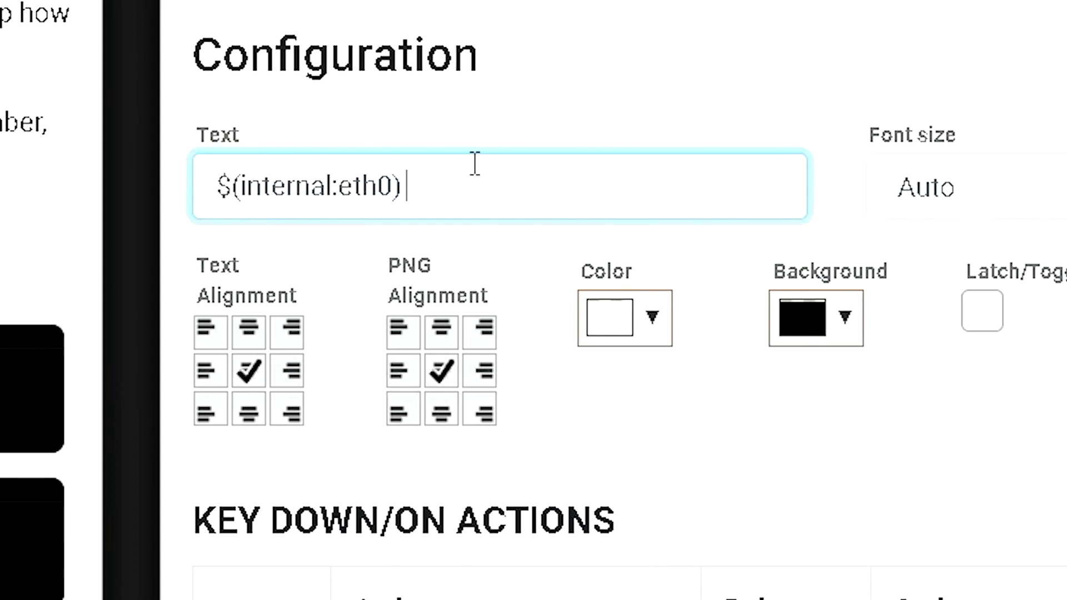
# Replace button 1.2's text with the Instances OK variable, $(internal:instance_oks)
pyautogui.moveTo(423, 185); pyautogui.dragTo(246, 185)
pyautogui.press('BackSpace')
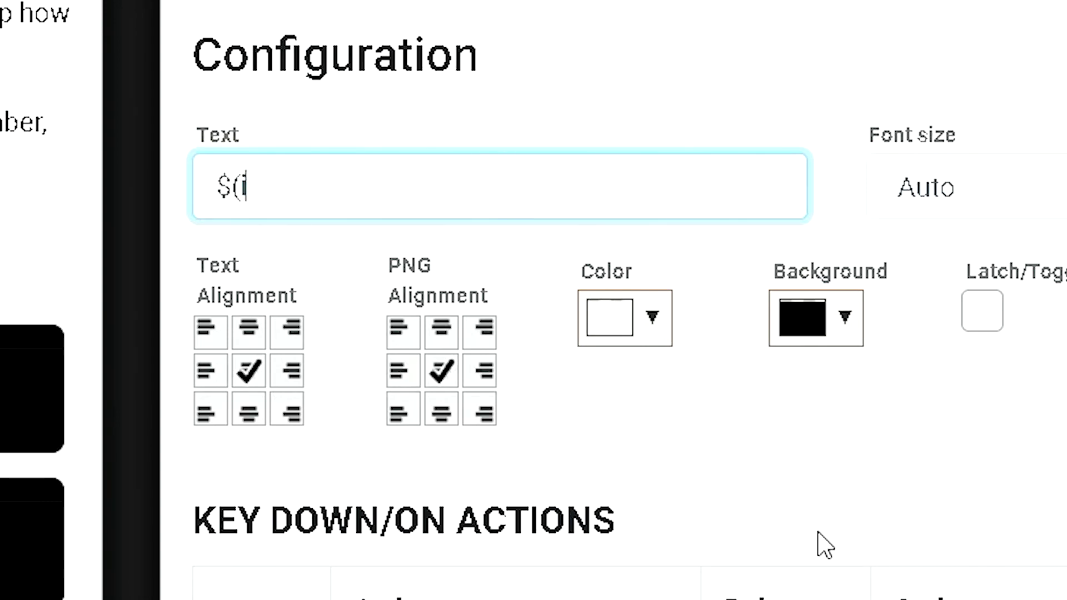
pyautogui.press('BackSpace')
pyautogui.write('(')
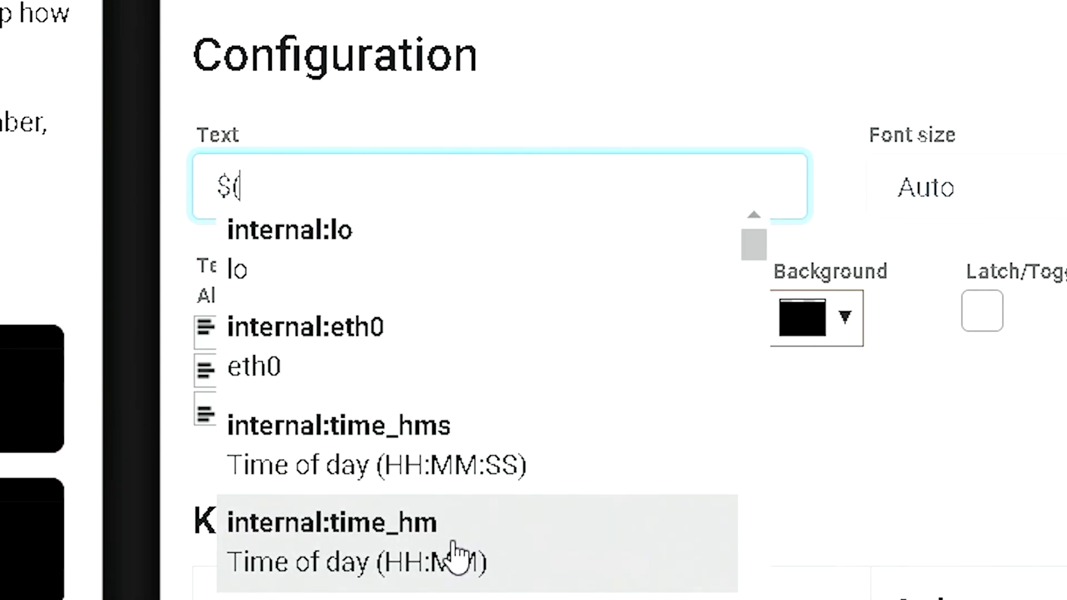
pyautogui.scroll(-3, 456, 556)
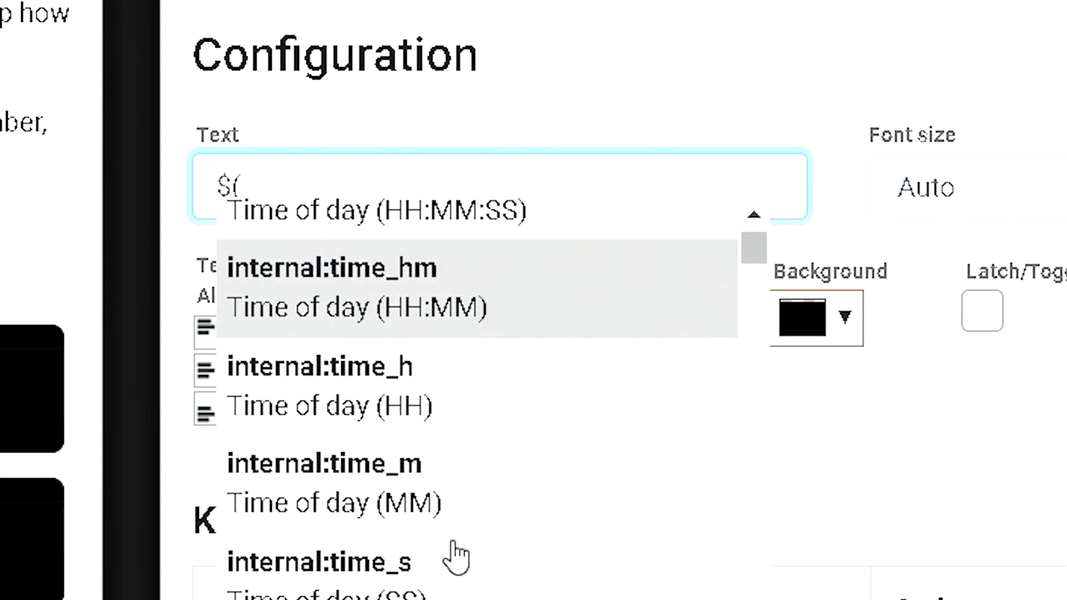
pyautogui.scroll(-5, 455, 556)
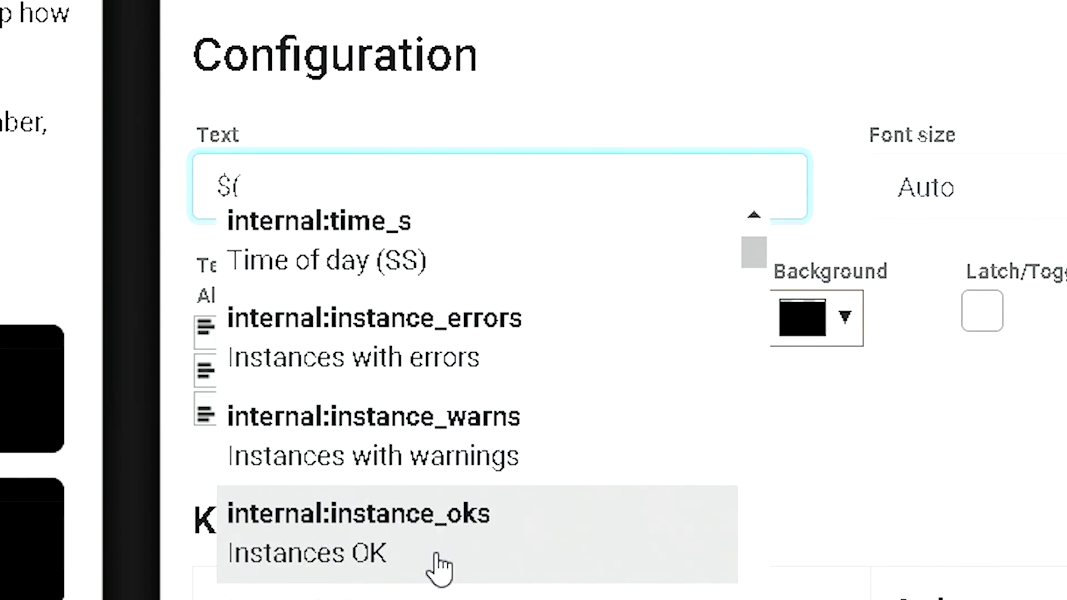
pyautogui.click(437, 562)
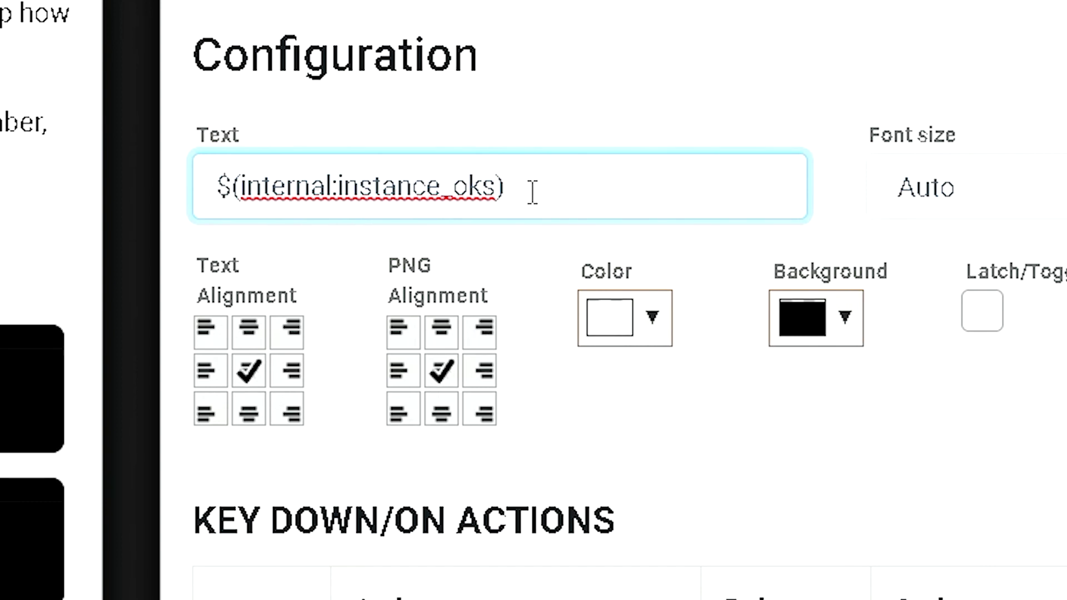
# Replace button 1.2's text with the short name of source id 1000, $(ISO:short_1000)
pyautogui.moveTo(533, 193); pyautogui.dragTo(260, 208)
pyautogui.press('BackSpace')
pyautogui.press('BackSpace')
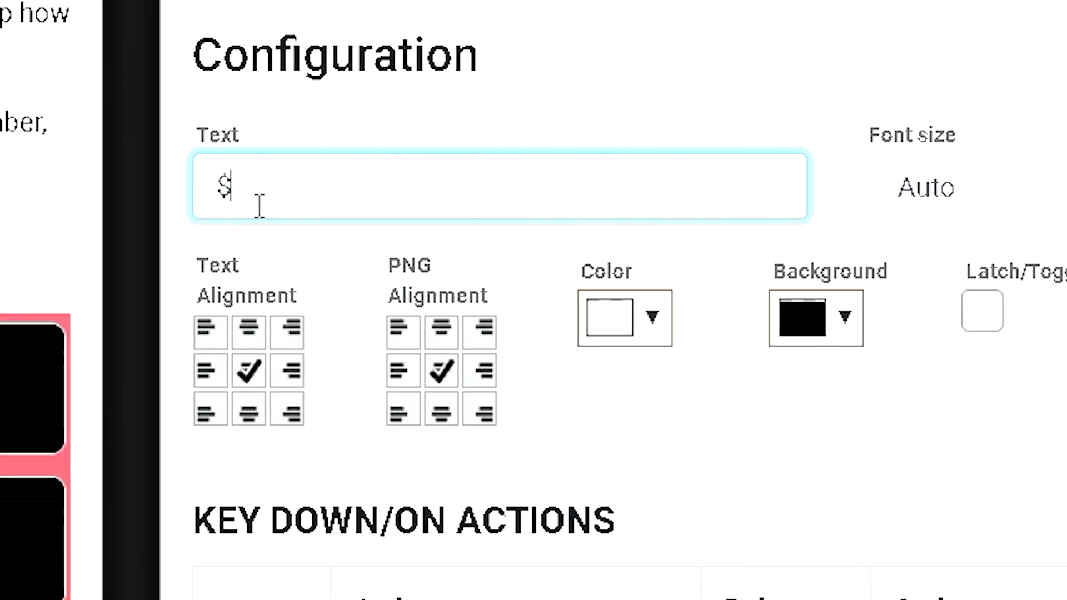
pyautogui.write('(')
pyautogui.scroll(-3, 385, 322)
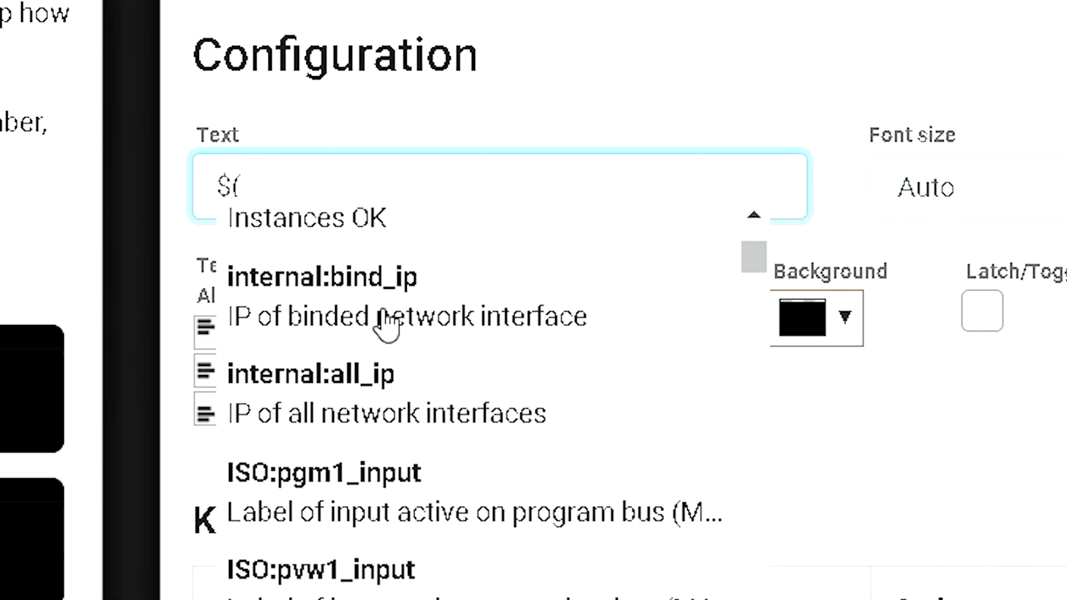
pyautogui.scroll(-5, 386, 322)
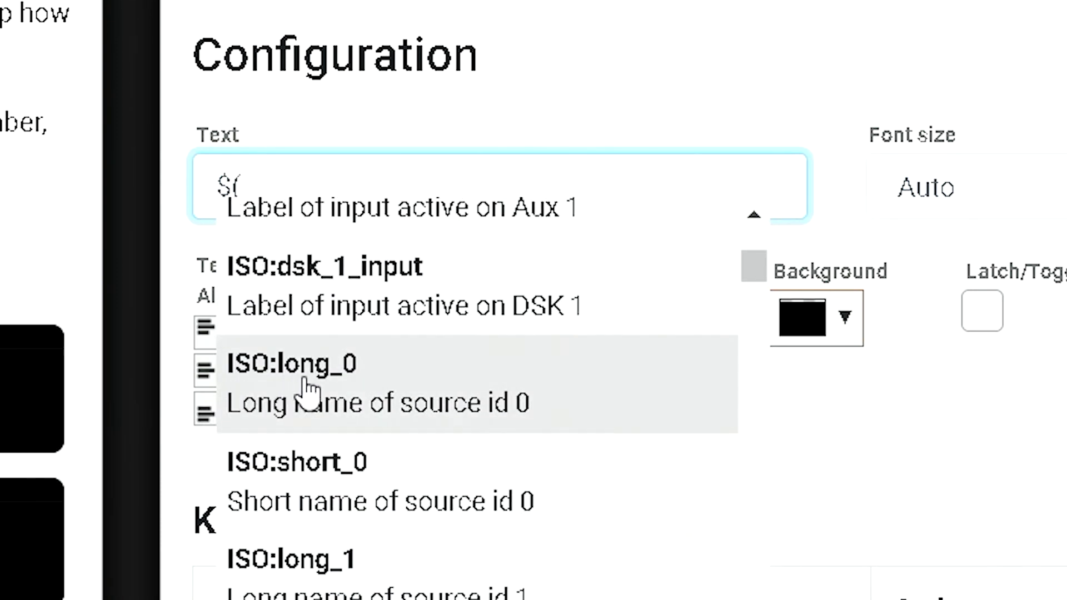
pyautogui.scroll(-5, 356, 406)
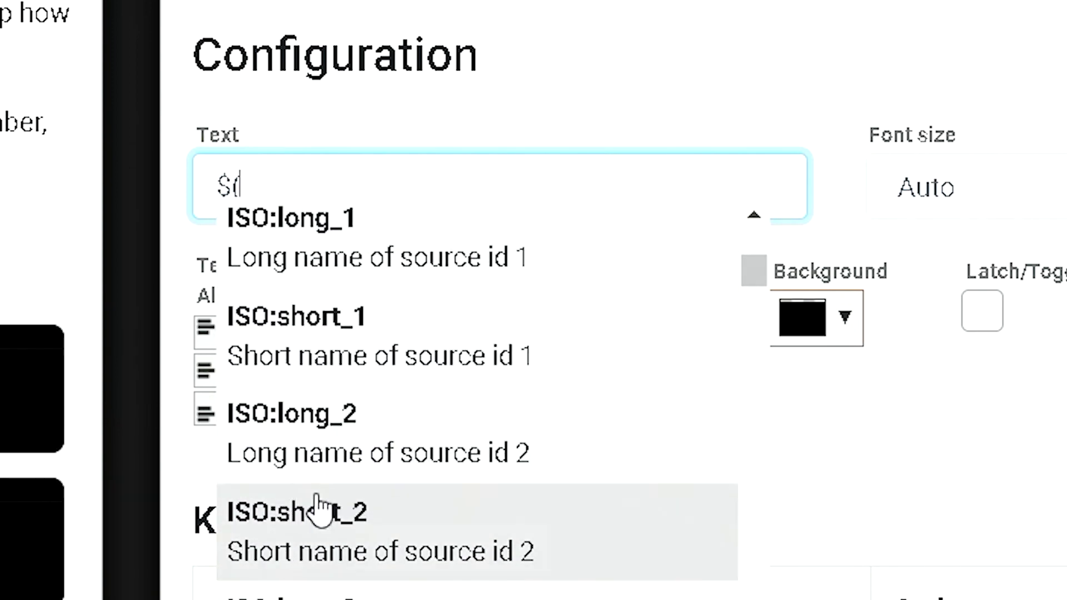
pyautogui.scroll(-5, 319, 507)
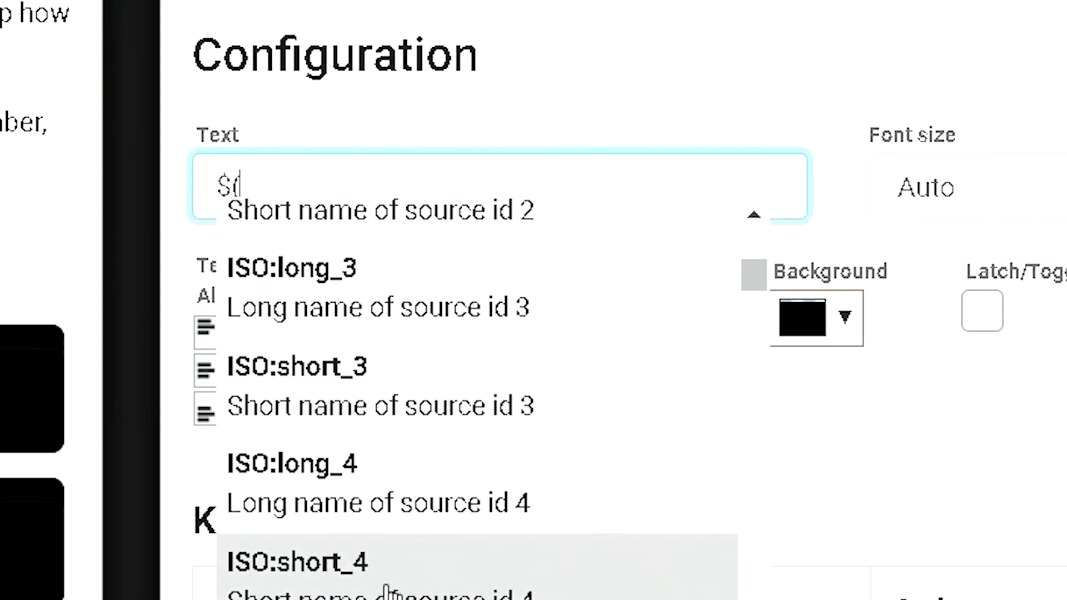
pyautogui.scroll(-2, 395, 592)
pyautogui.scroll(-1, 569, 596)
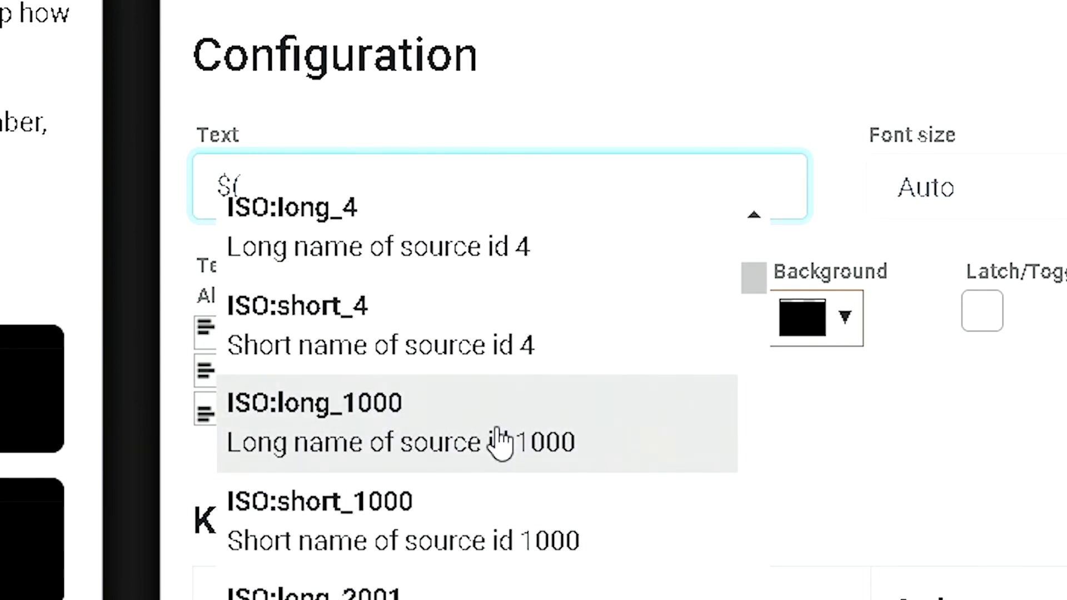
pyautogui.click(467, 520)
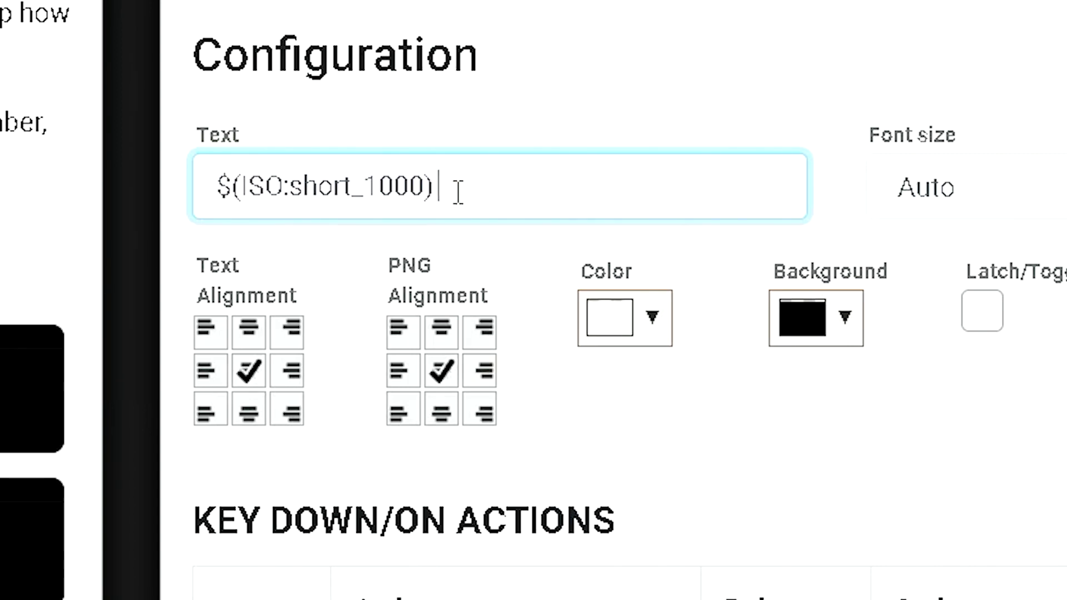
# Change the ISO variable in button 1.2's text to the name of still #1, giving $(ISO:still_1)
pyautogui.moveTo(437, 186); pyautogui.dragTo(296, 194)
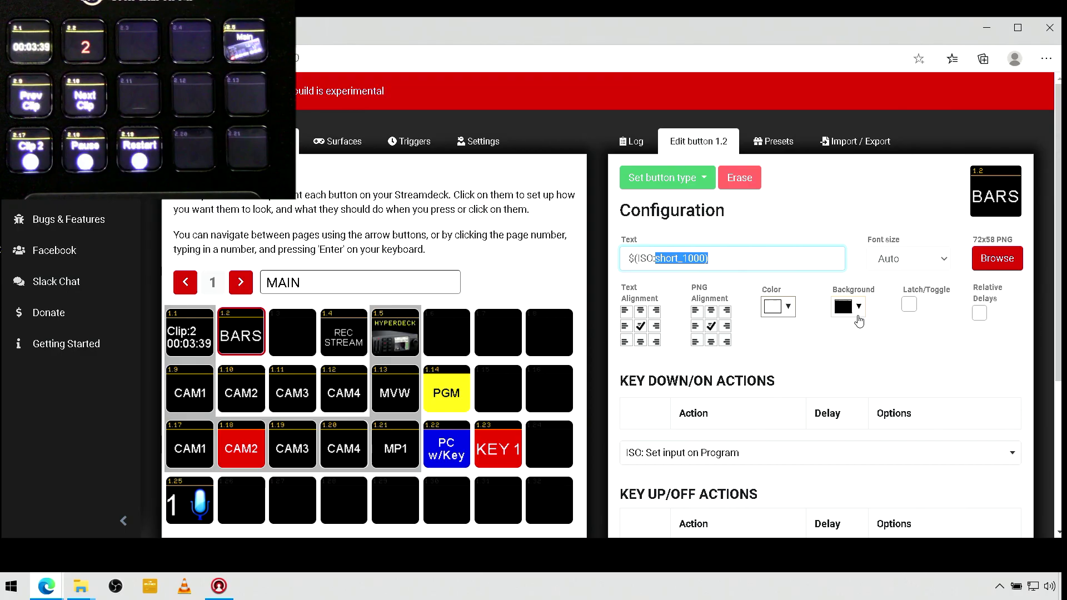
pyautogui.press('BackSpace')
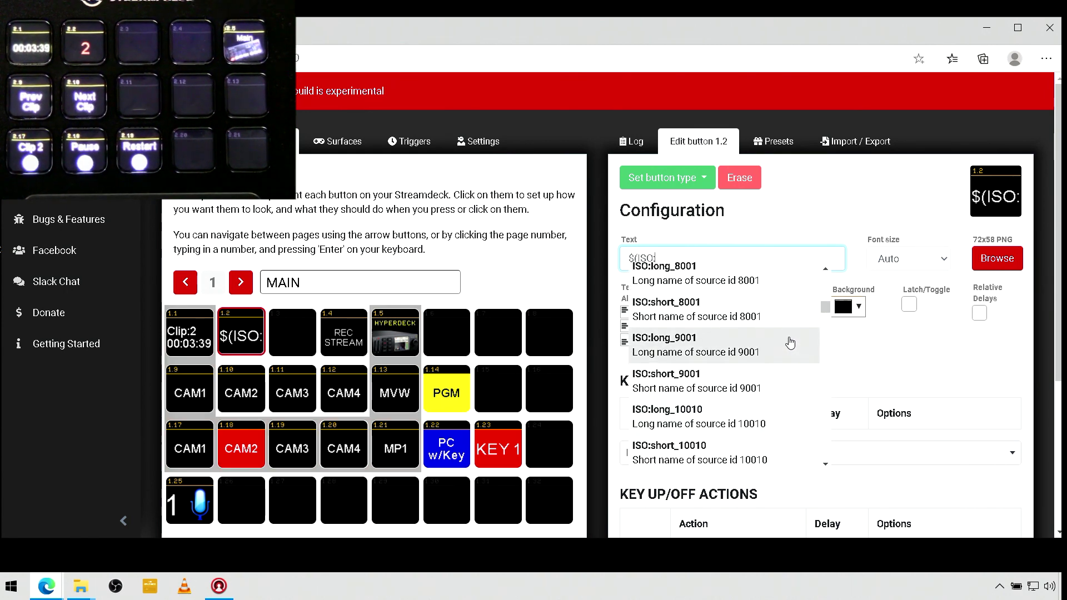
pyautogui.scroll(-15, 791, 343)
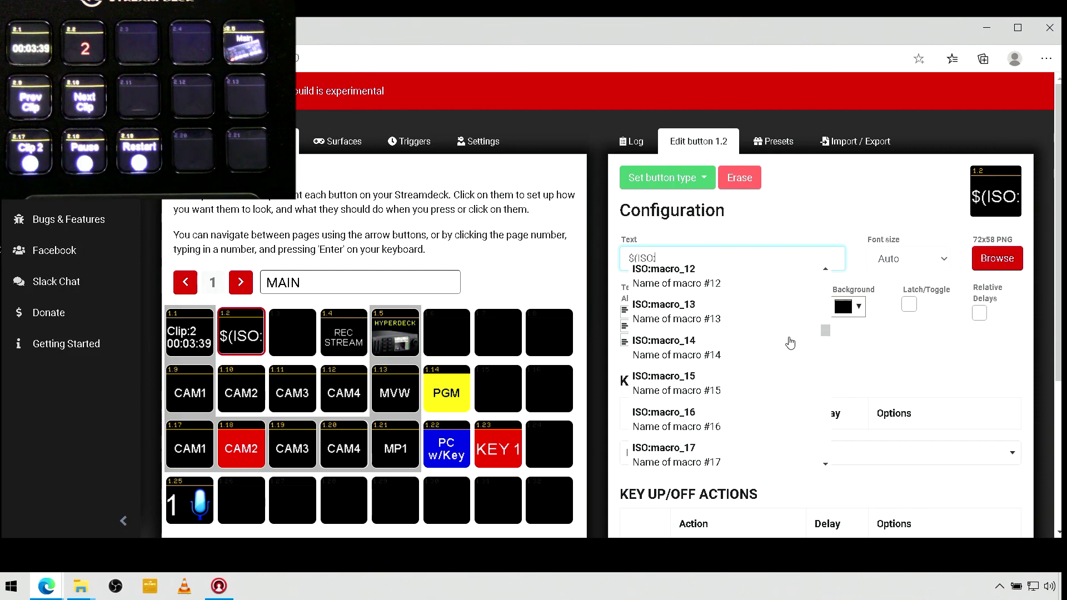
pyautogui.scroll(-18, 791, 343)
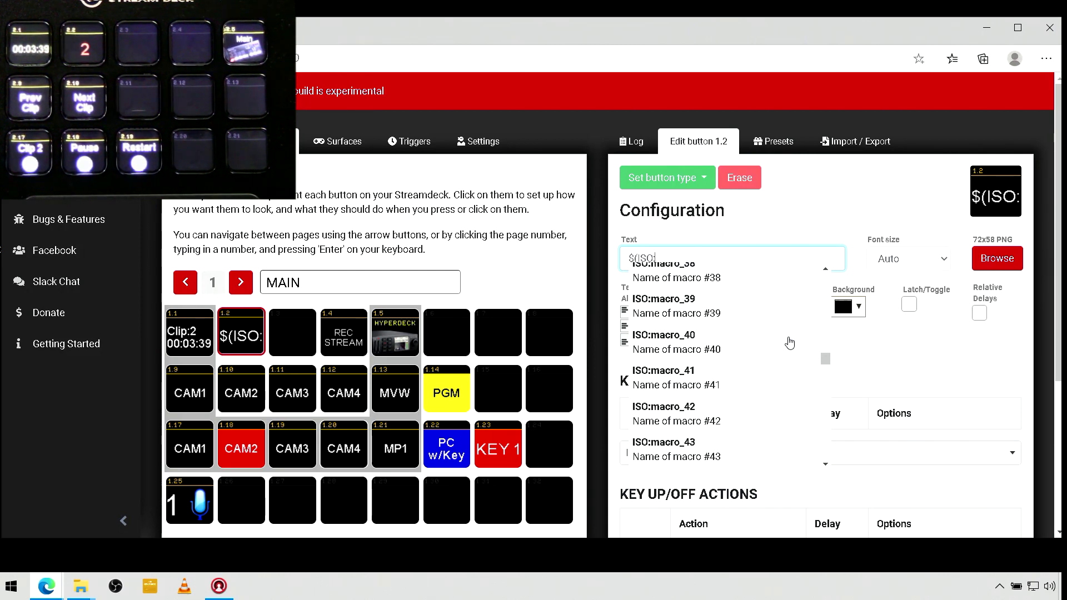
pyautogui.scroll(-13, 787, 343)
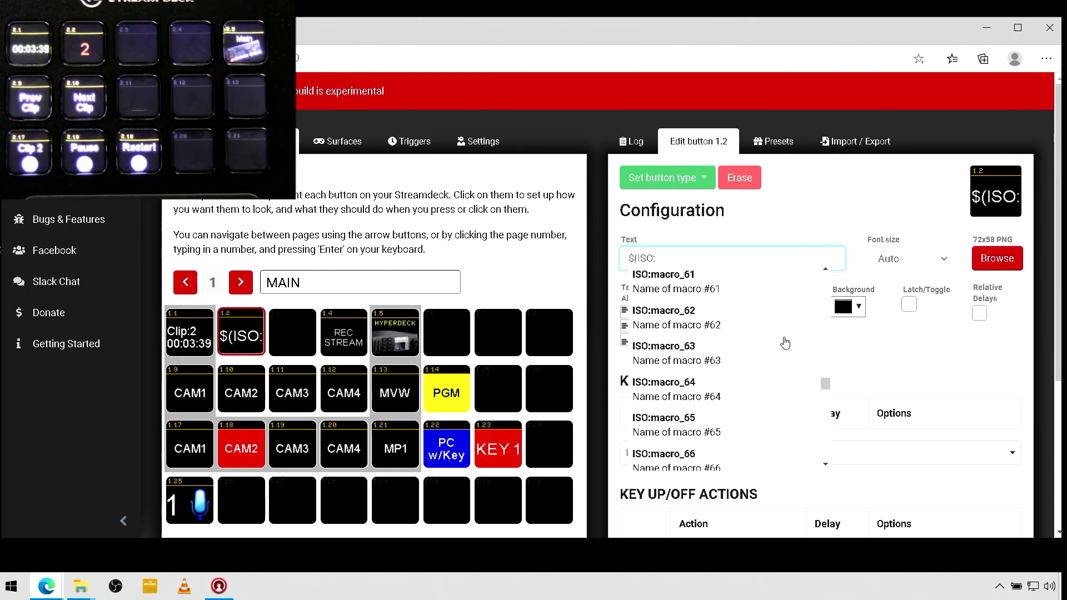
pyautogui.scroll(-18, 783, 344)
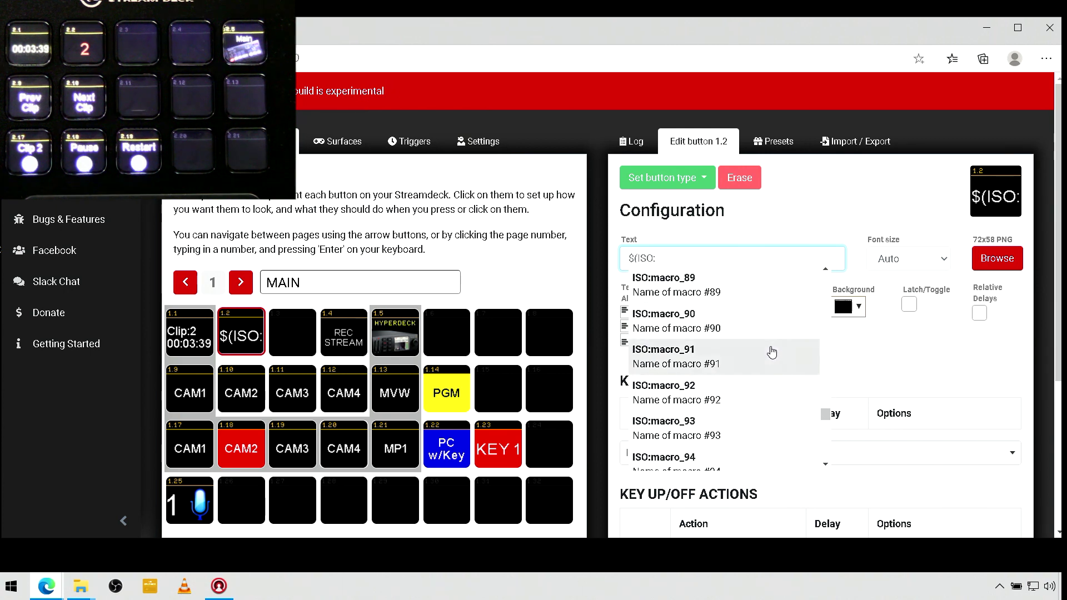
pyautogui.scroll(-3, 770, 353)
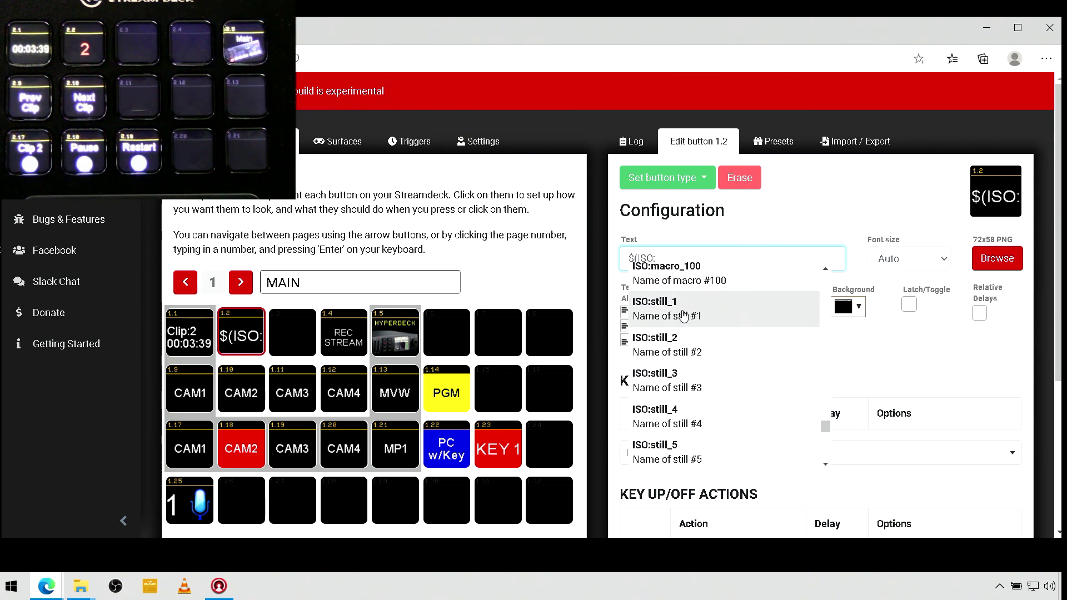
pyautogui.click(684, 316)
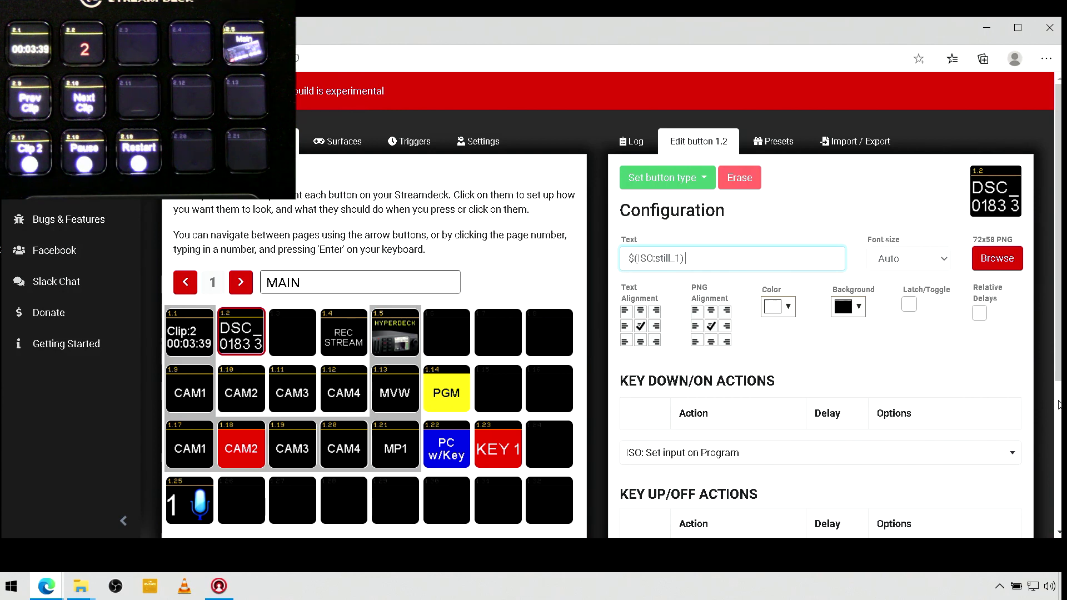
# Add the ISO: Change media player source action to button 1.2's key down/on actions
pyautogui.click(1015, 460)
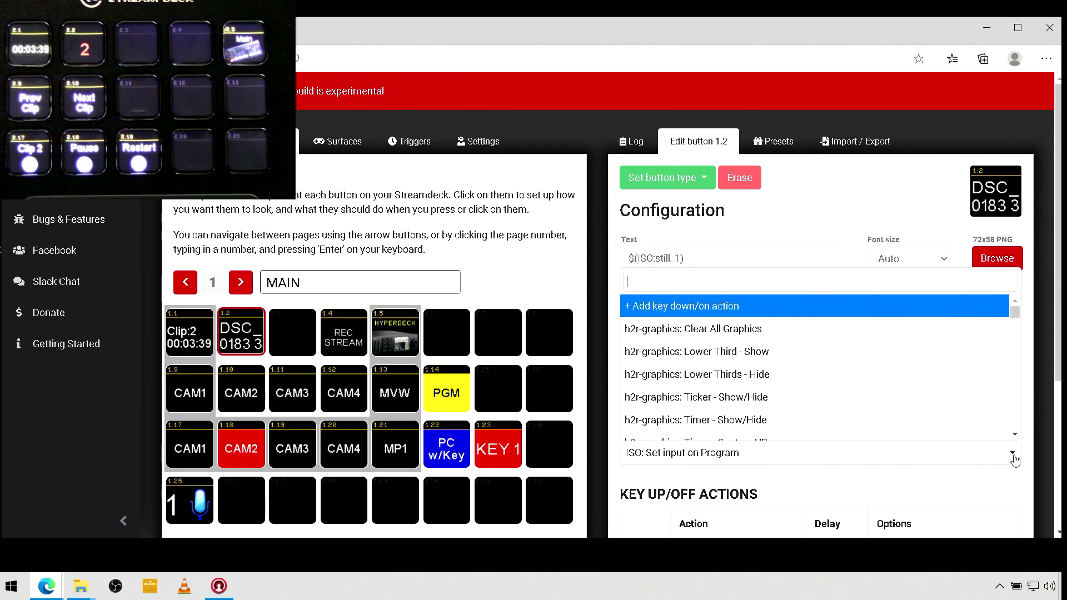
pyautogui.moveTo(1019, 318)
pyautogui.mouseDown()
pyautogui.moveTo(1020, 328)
pyautogui.moveTo(1017, 314)
pyautogui.mouseUp()
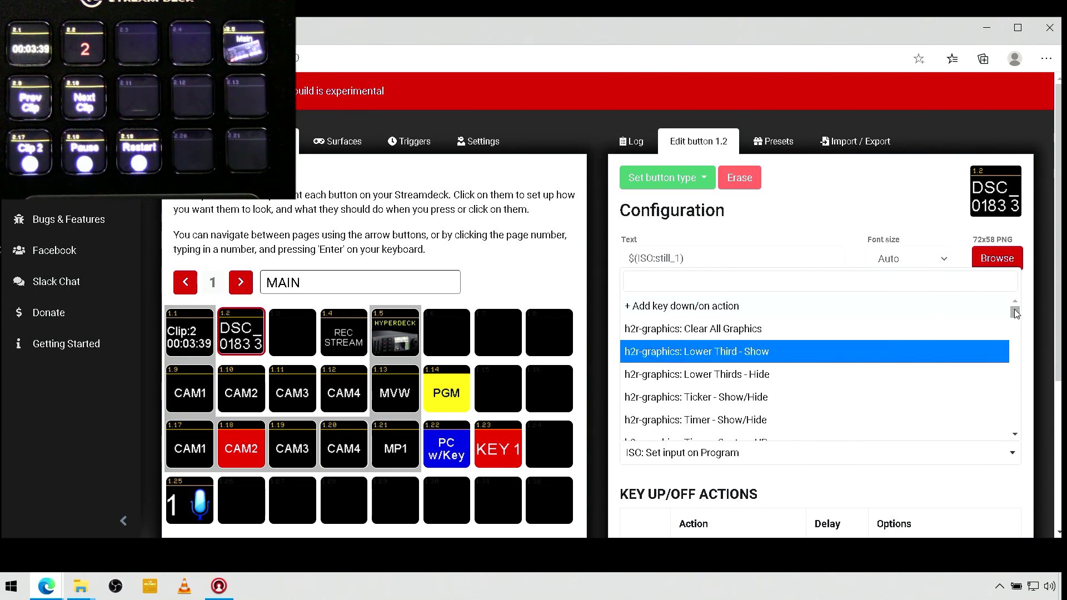
pyautogui.write('iso:')
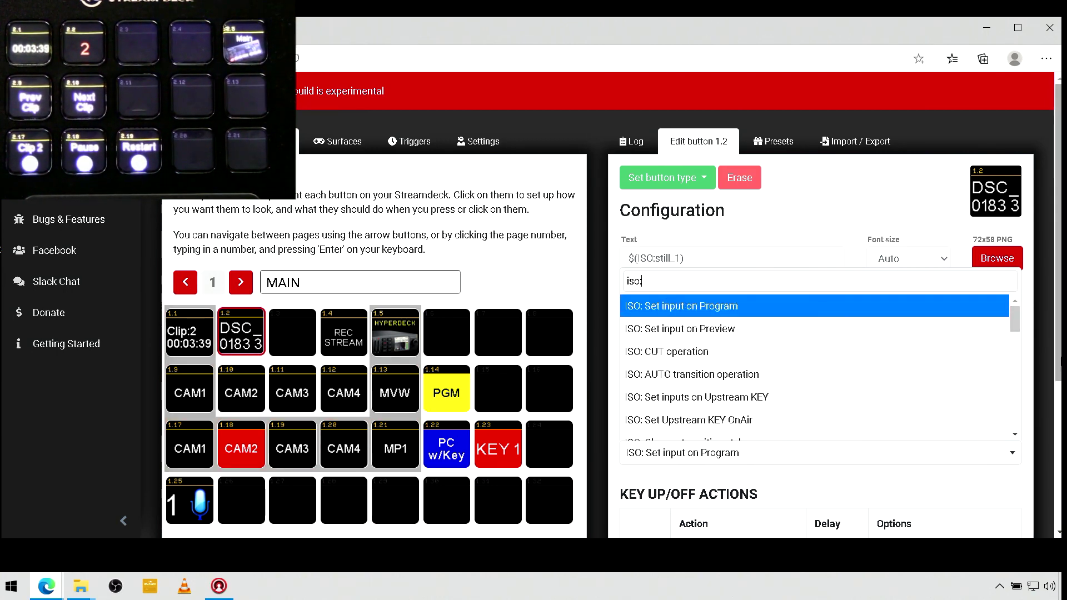
pyautogui.scroll(-2, 789, 328)
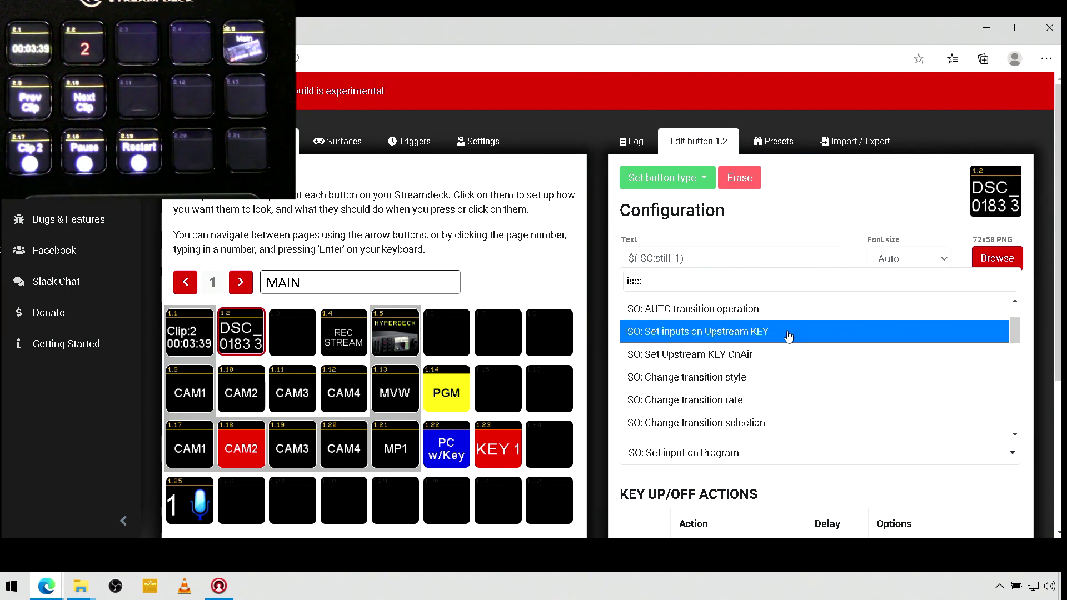
pyautogui.scroll(-5, 789, 336)
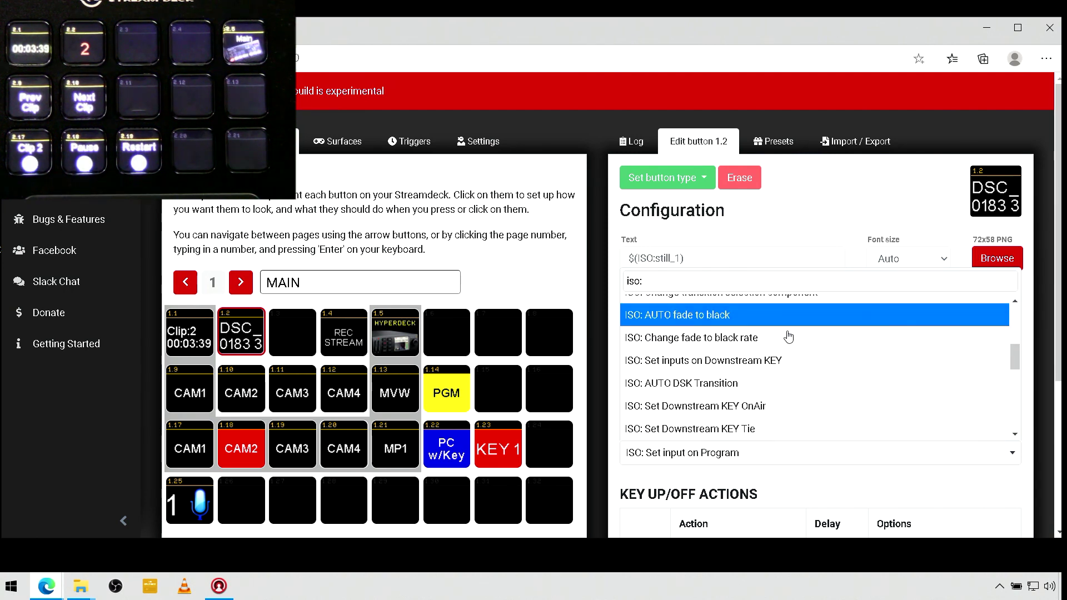
pyautogui.scroll(-3, 789, 336)
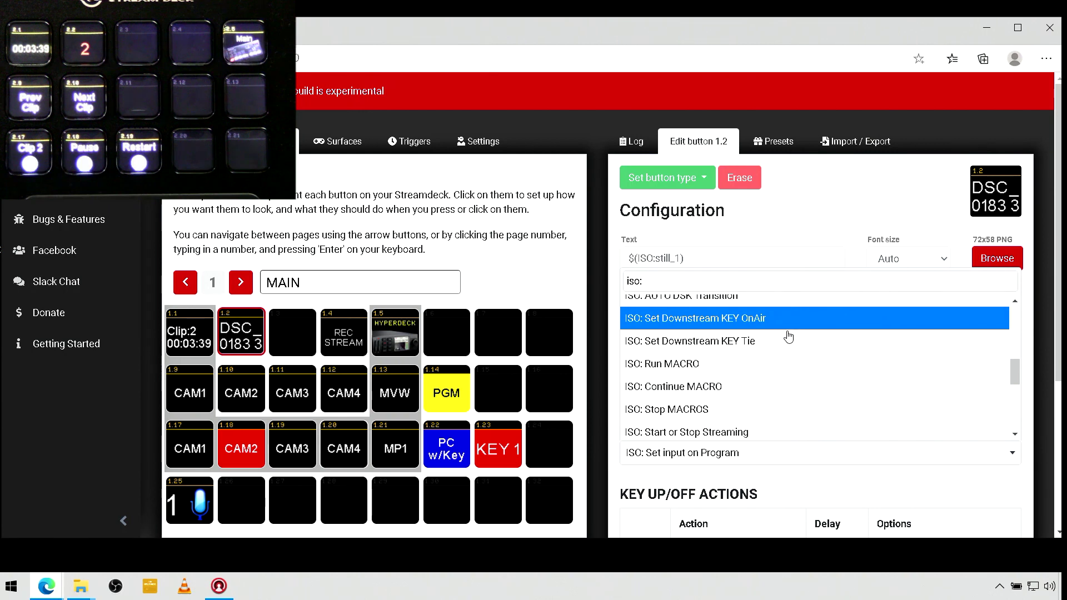
pyautogui.scroll(-5, 789, 337)
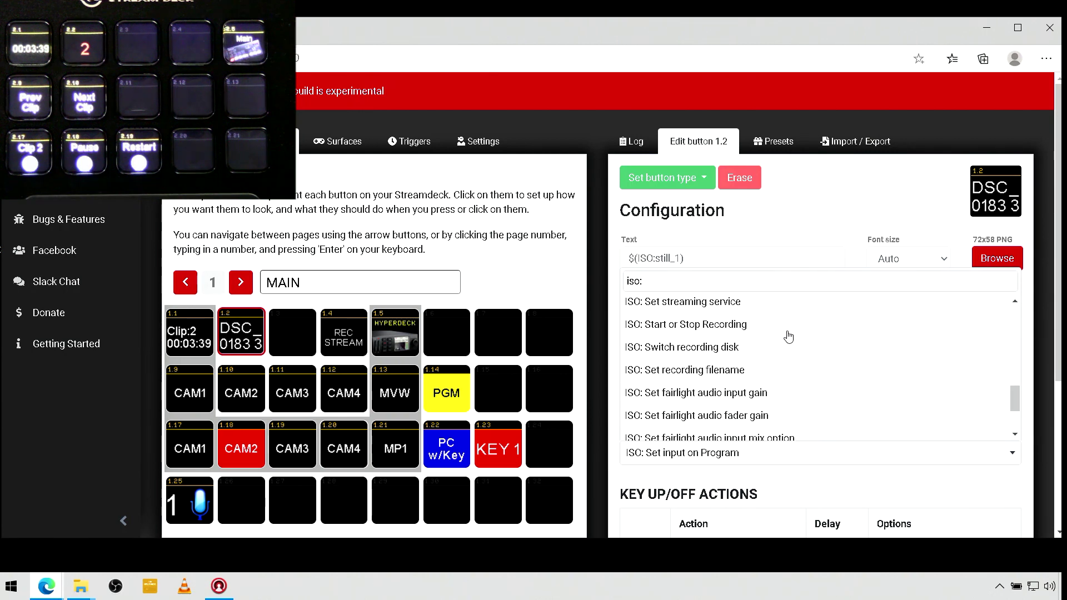
pyautogui.scroll(-3, 789, 336)
pyautogui.click(750, 410)
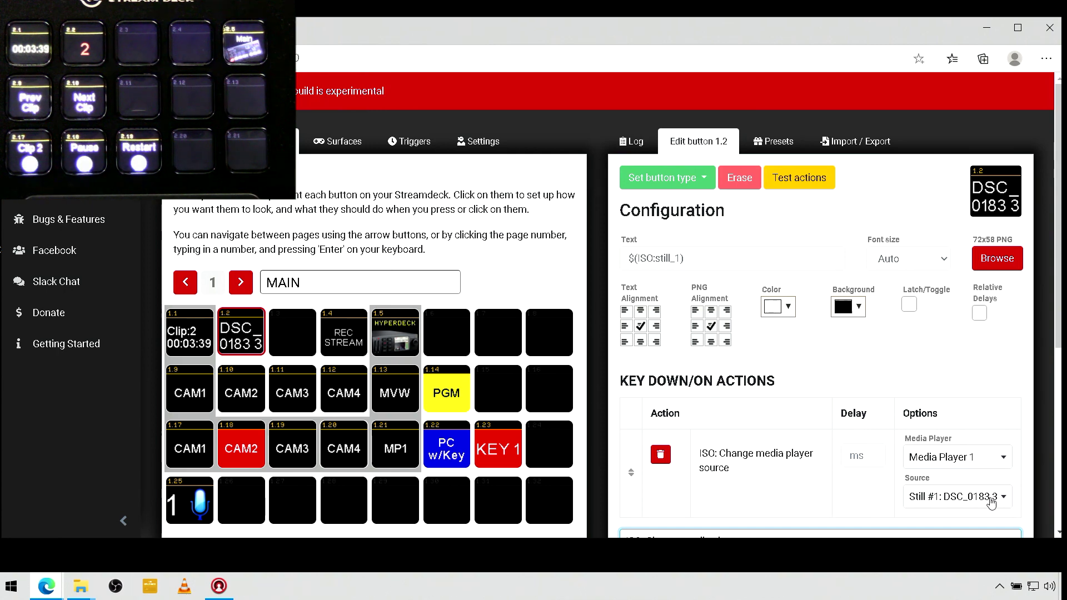
# Add an ISO: Set input on Program key down/on action to button 1.2 with Media Player 1 as its input
pyautogui.scroll(-3, 897, 442)
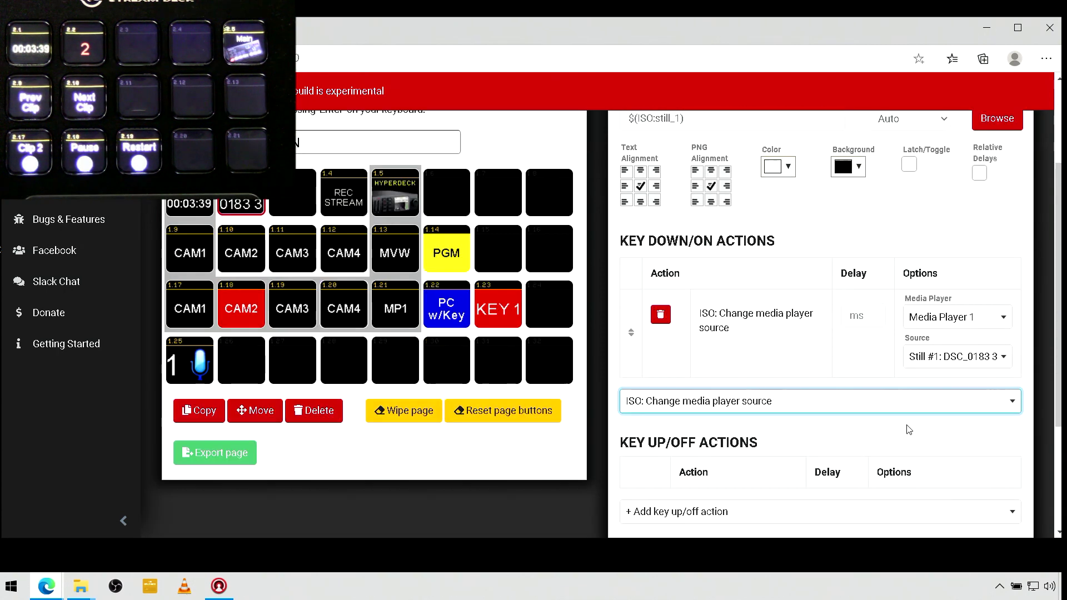
pyautogui.click(754, 412)
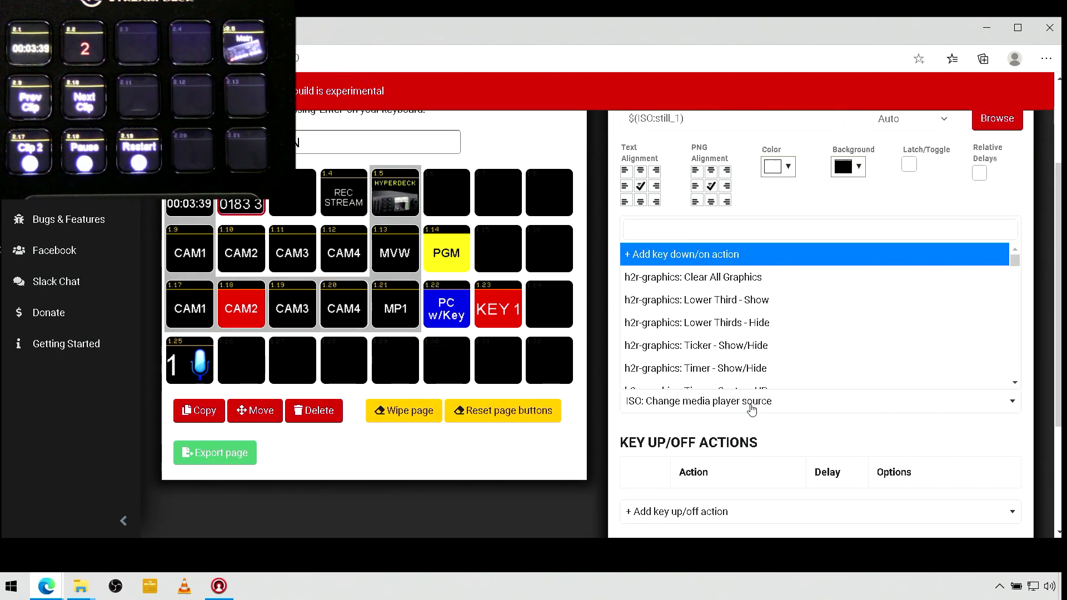
pyautogui.write('iso:')
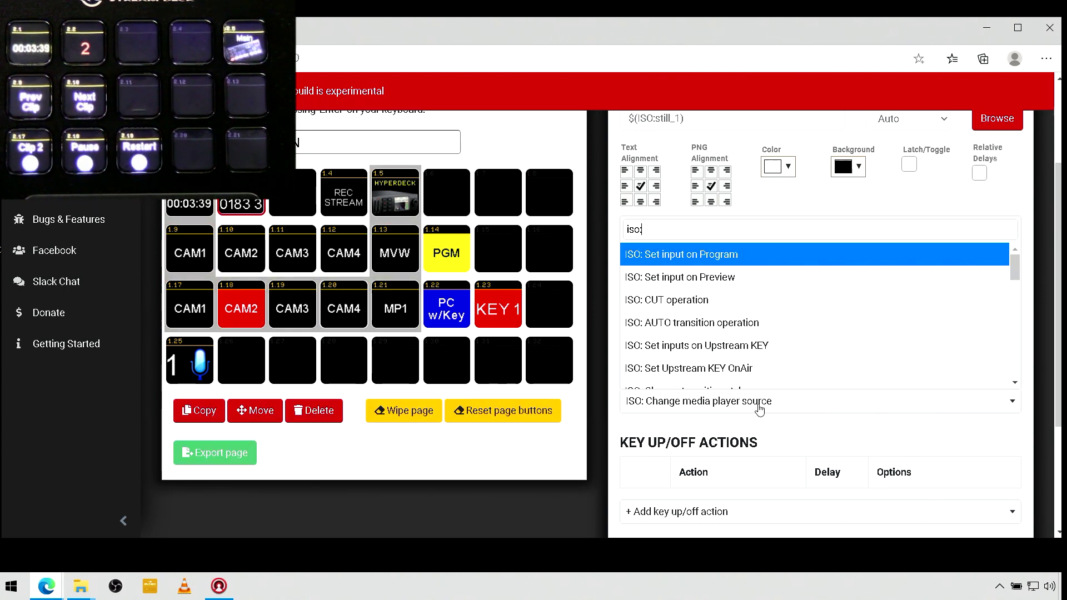
pyautogui.click(718, 264)
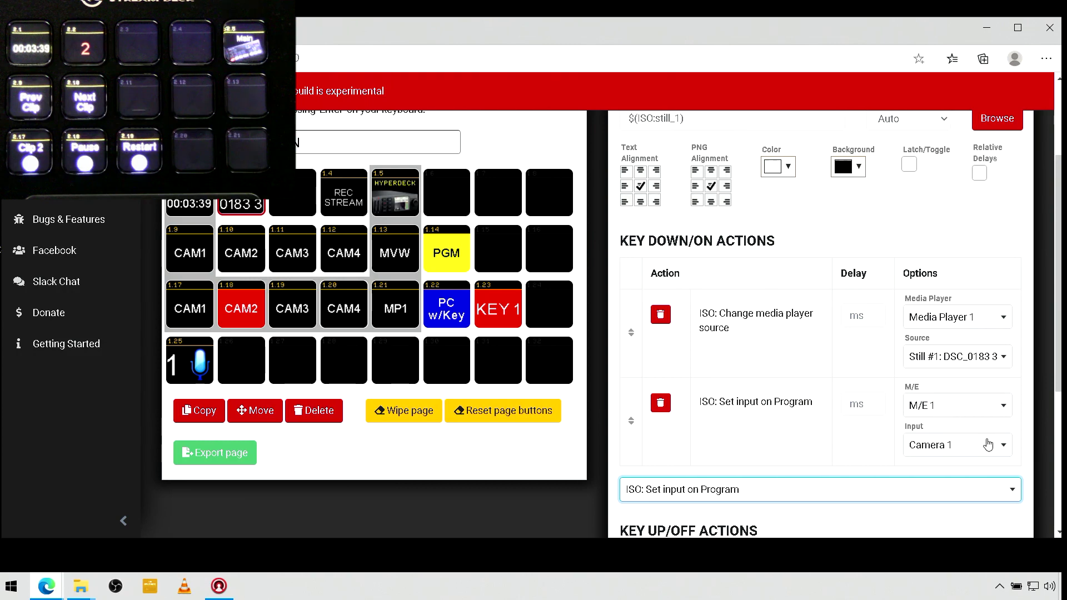
pyautogui.click(1001, 449)
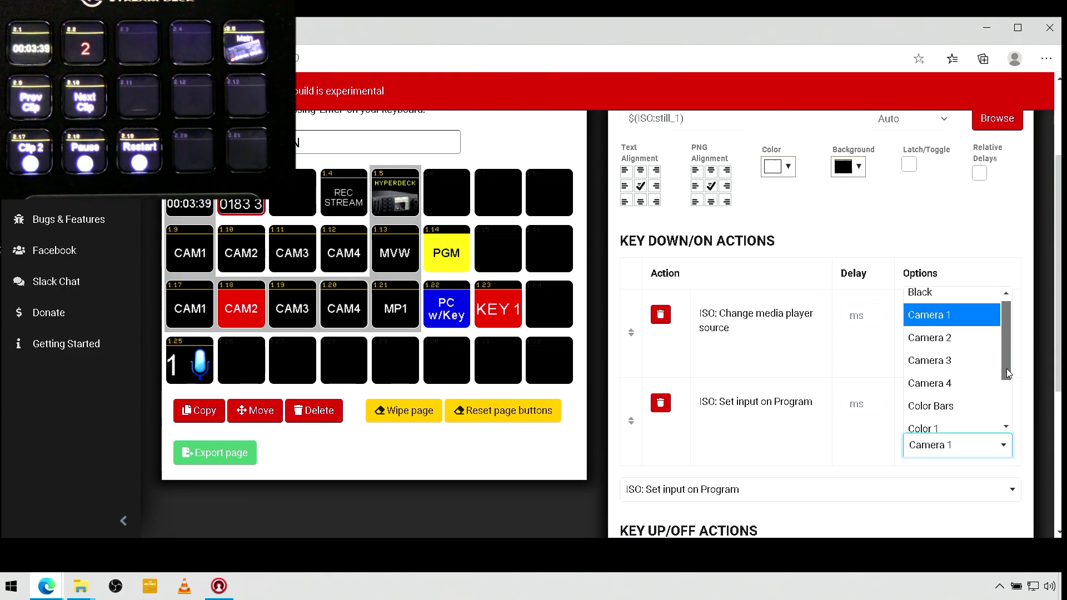
pyautogui.scroll(-2, 995, 361)
pyautogui.click(983, 401)
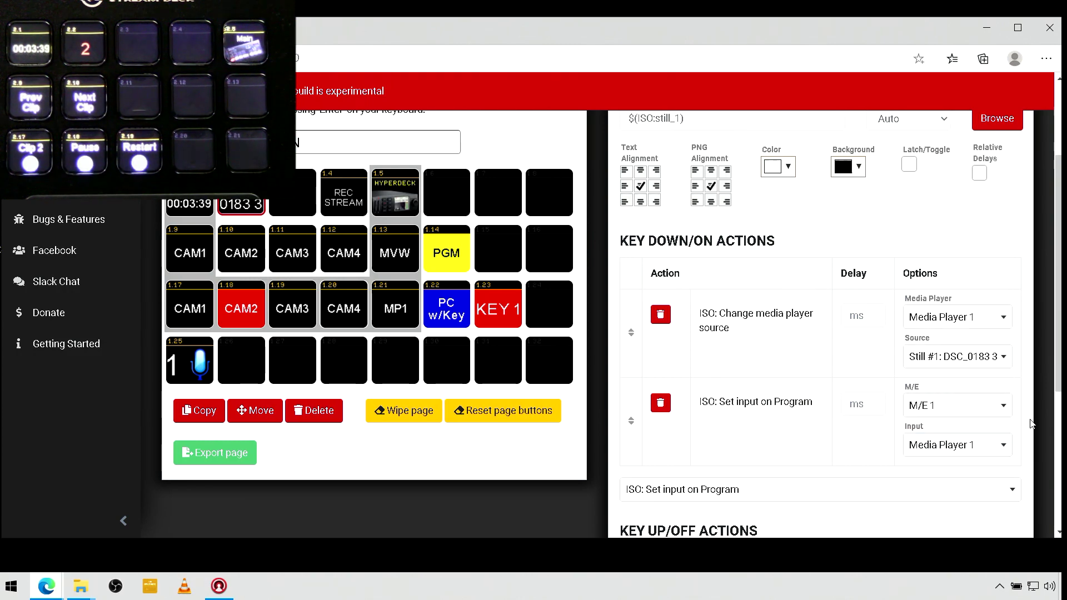
pyautogui.scroll(3, 1031, 424)
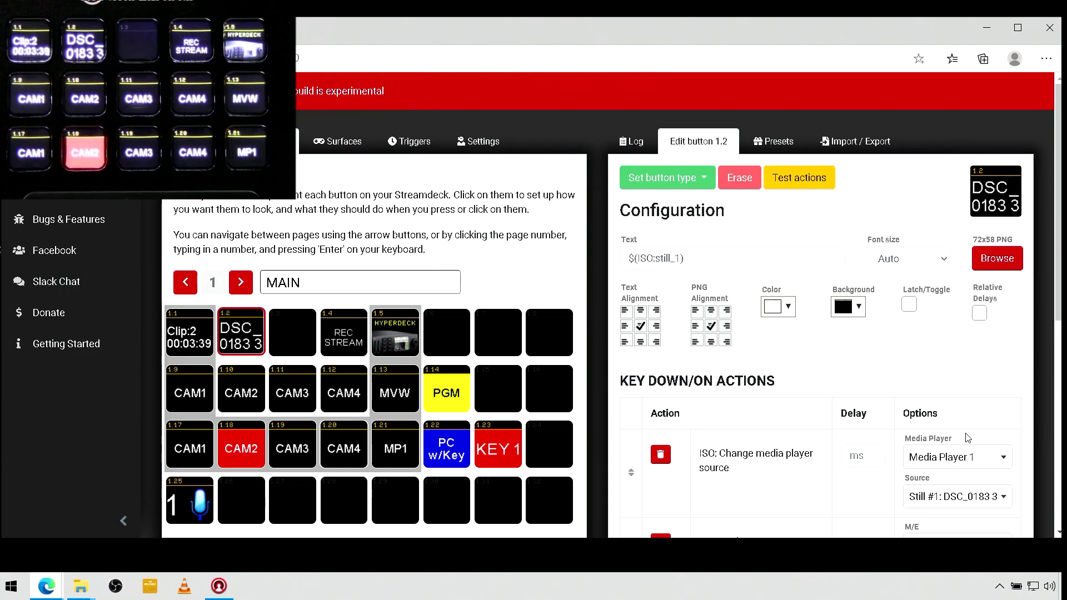
pyautogui.scroll(-3, 968, 437)
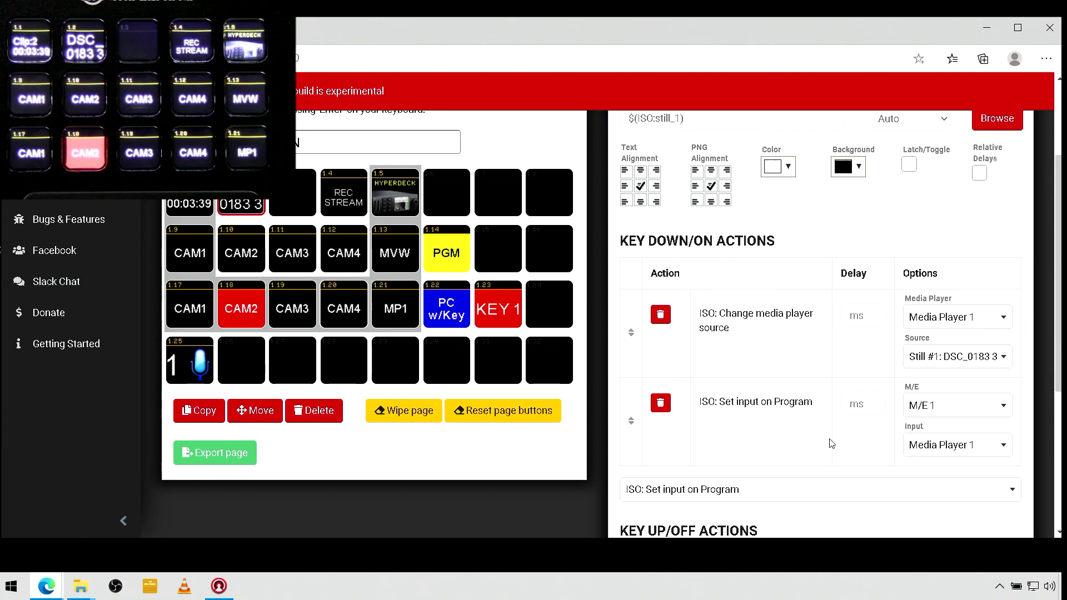
pyautogui.scroll(-5, 831, 443)
pyautogui.scroll(8, 832, 443)
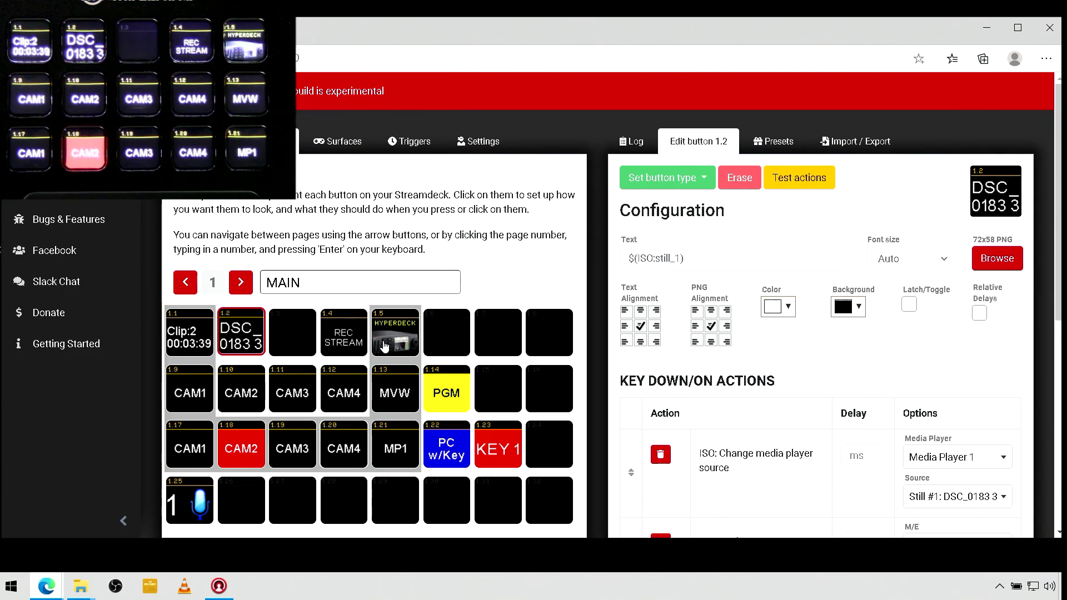
# Examine the text variables and actions of buttons 2.1, 2.2 and 2.17 on page 2, HYPERDECK
pyautogui.click(242, 283)
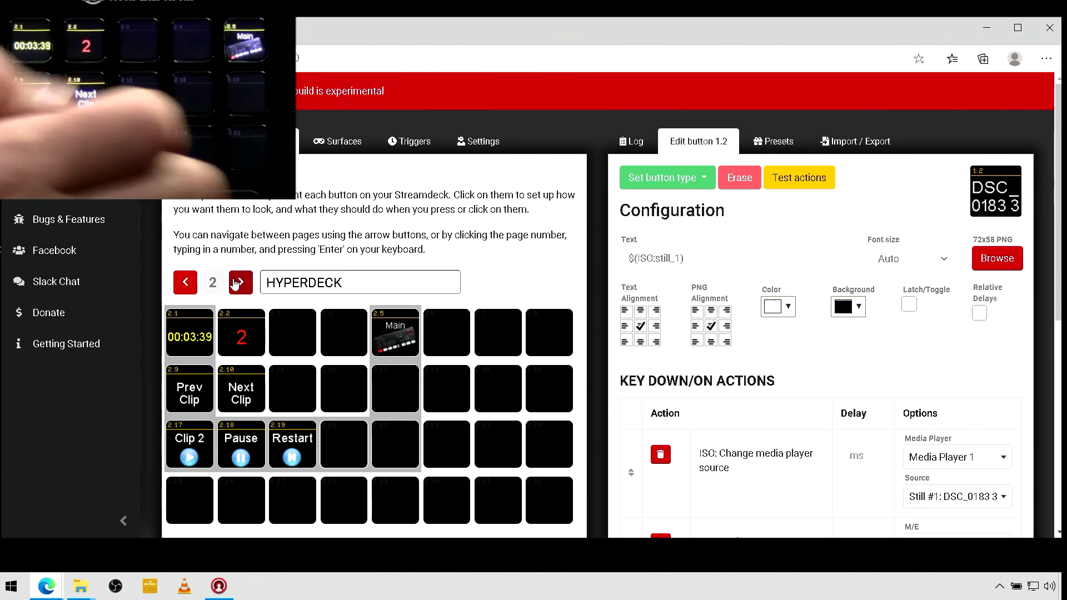
pyautogui.click(189, 349)
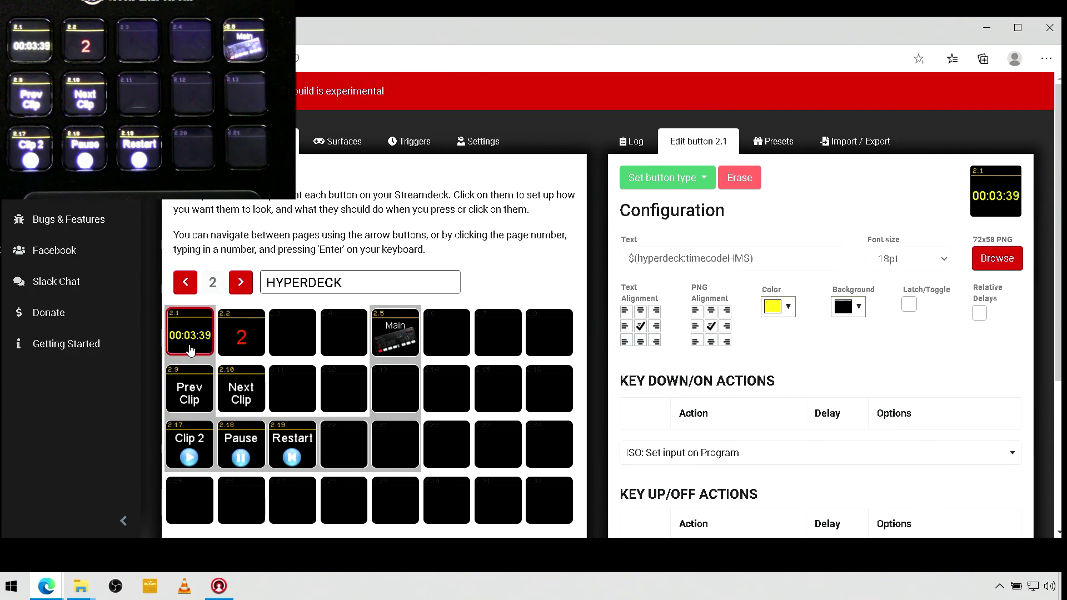
pyautogui.scroll(-3, 751, 400)
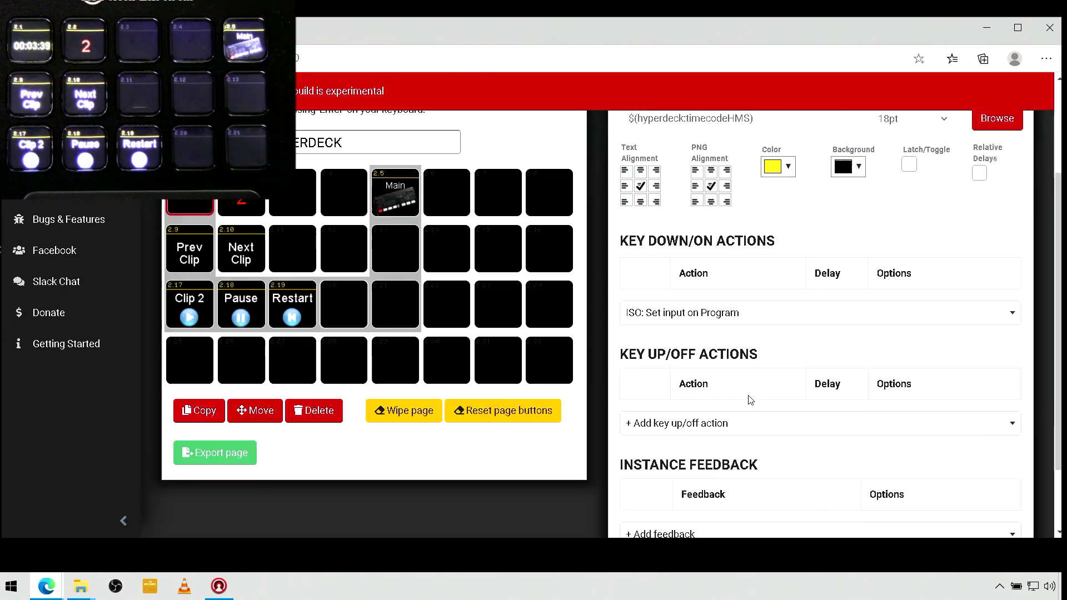
pyautogui.scroll(-2, 747, 409)
pyautogui.scroll(5, 745, 414)
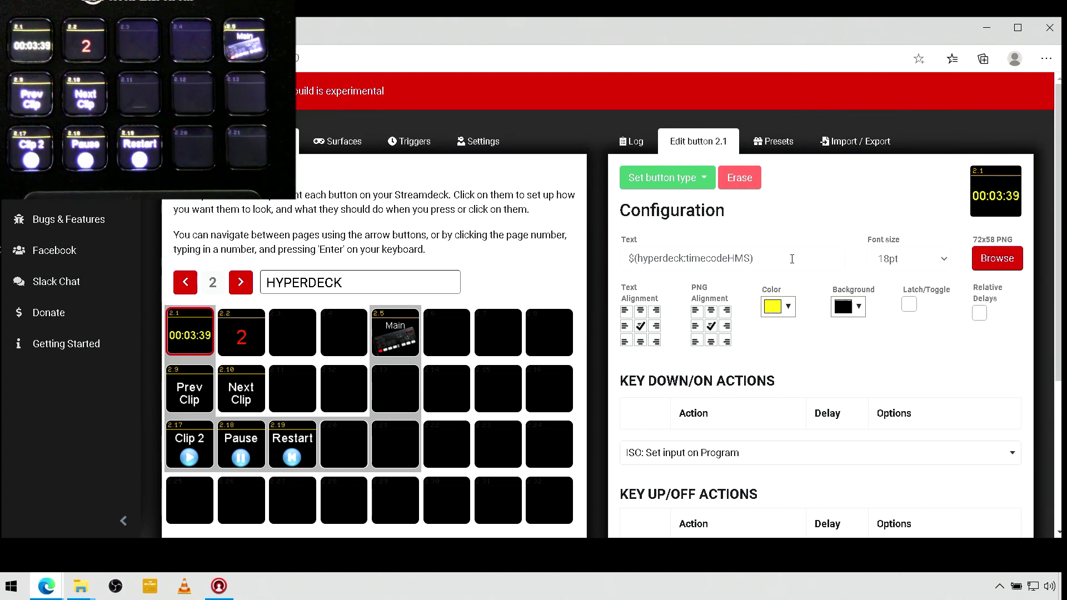
pyautogui.click(245, 345)
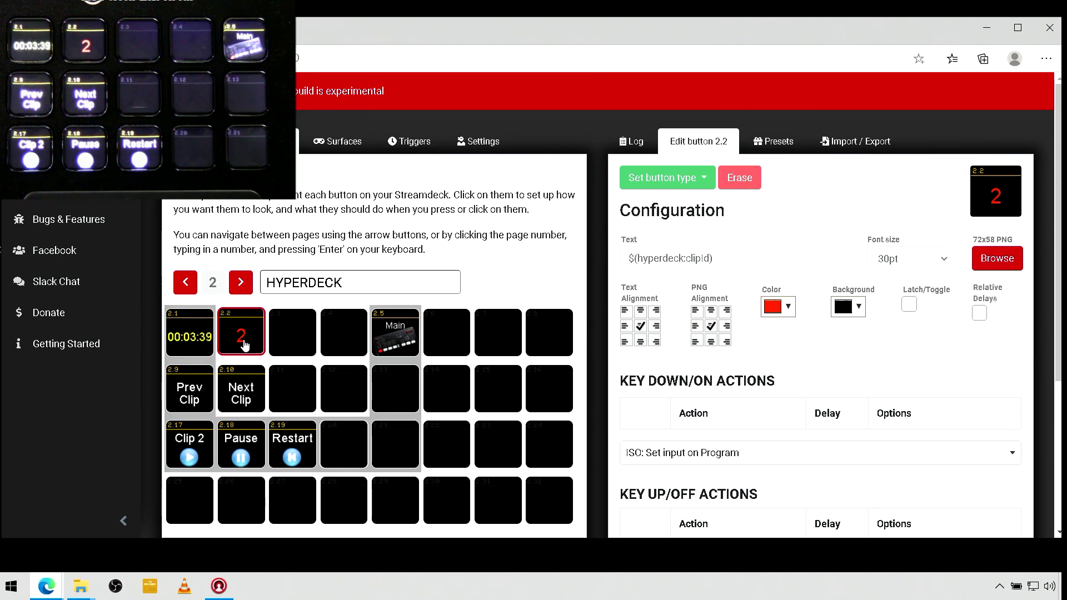
pyautogui.click(190, 459)
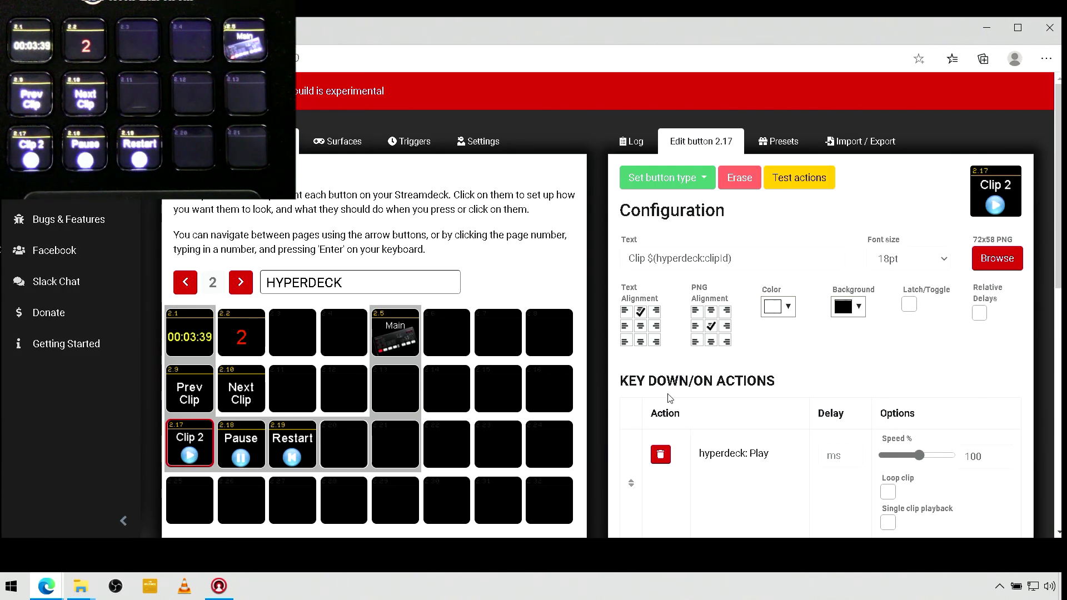
pyautogui.click(643, 258)
pyautogui.scroll(-3, 702, 479)
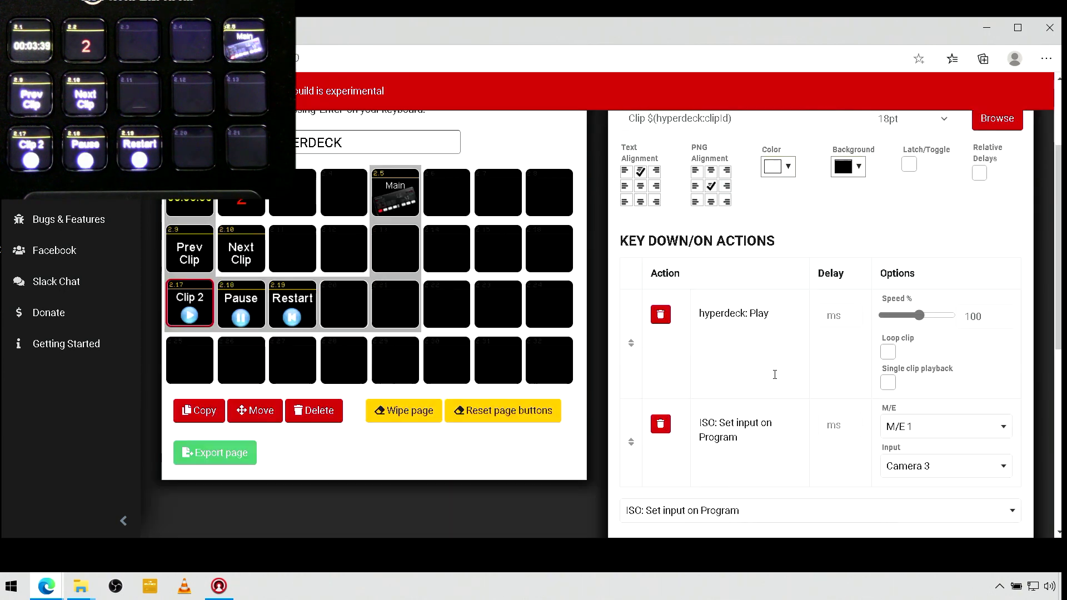